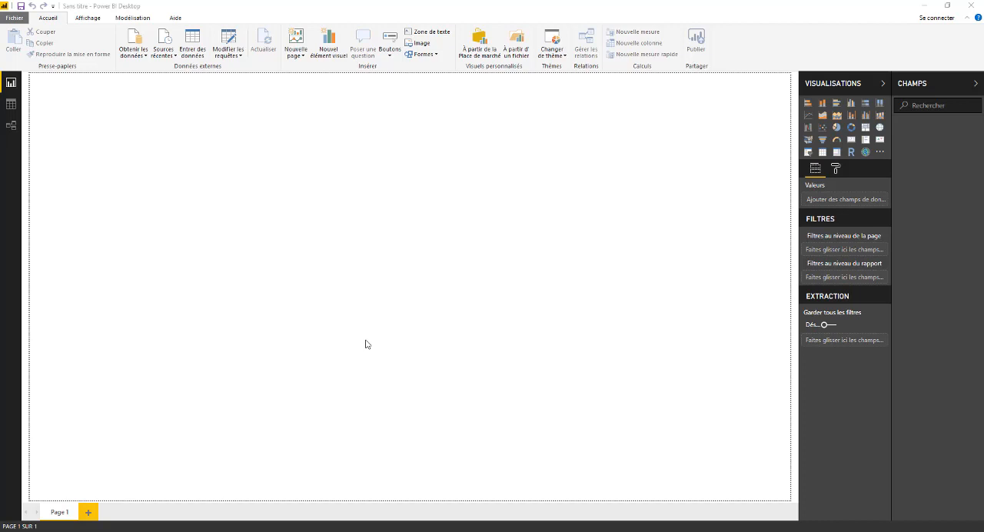
- Widen the fields pane and the visualizations pane slightly
drag(892, 234, 882, 238)
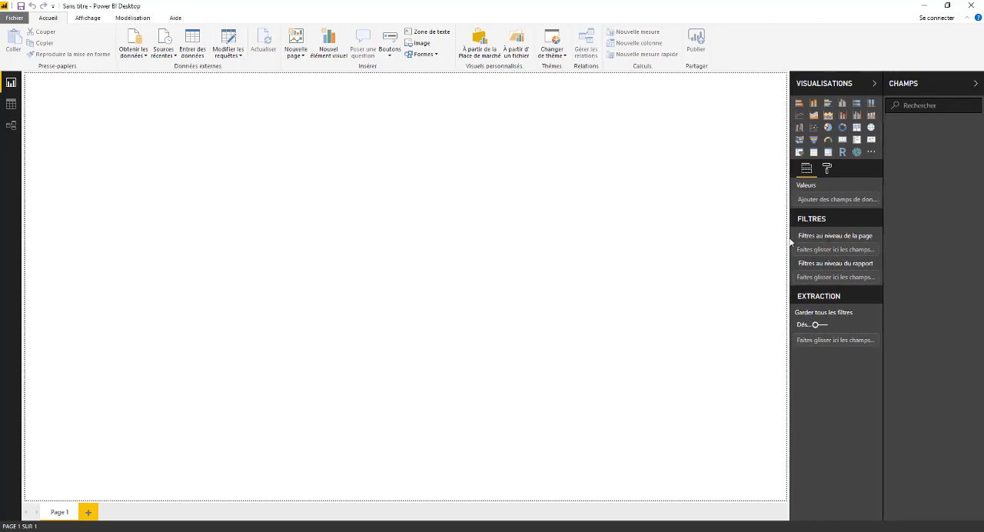
drag(789, 245, 778, 246)
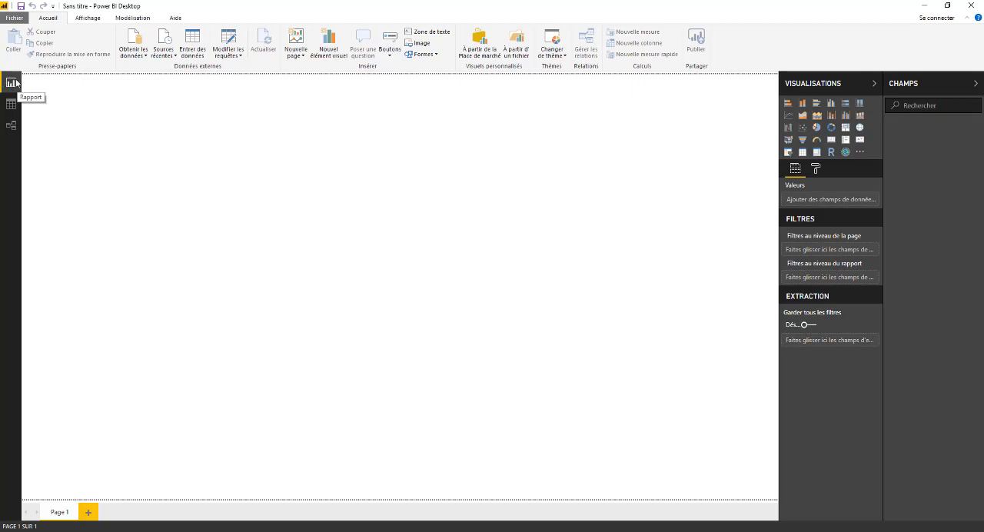
- Look at the empty data and relationships views, returning to the report view
click(11, 103)
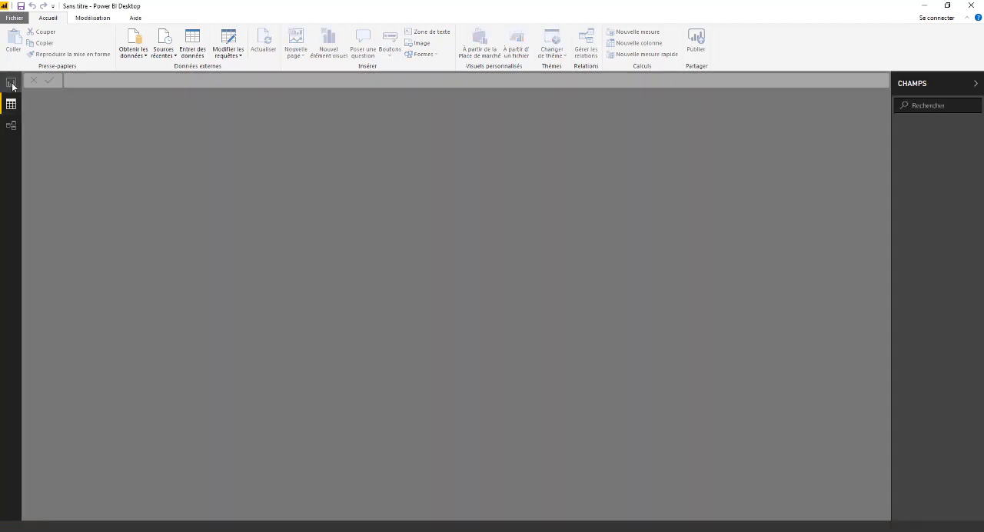
click(11, 83)
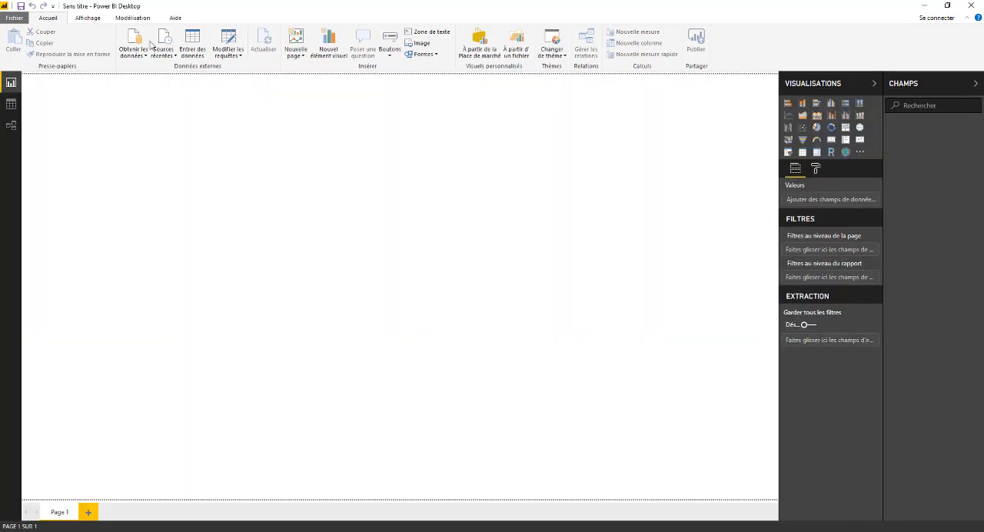
click(12, 126)
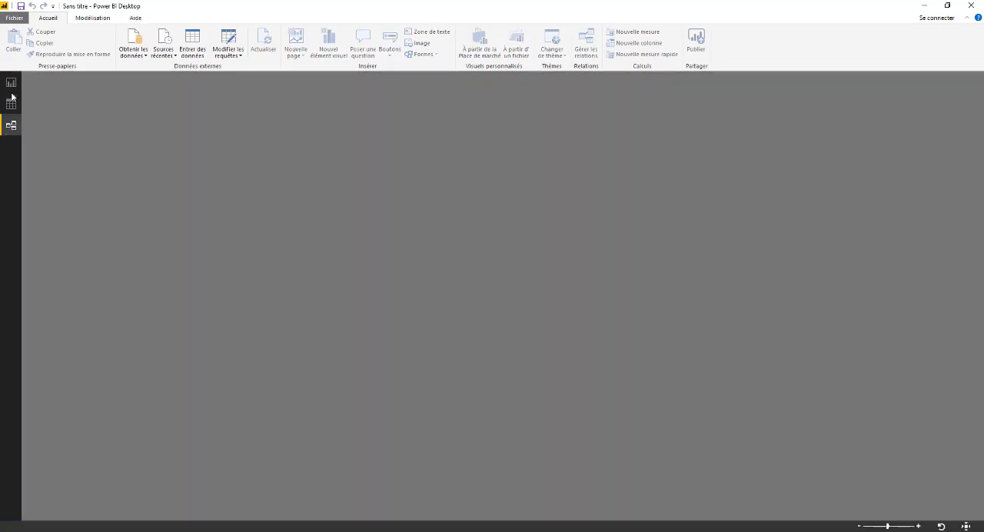
click(11, 84)
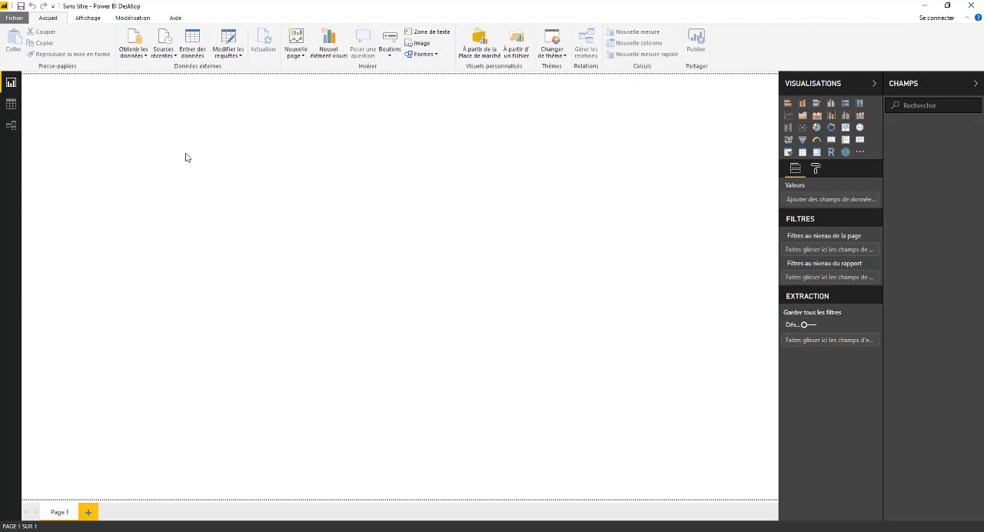
click(302, 531)
- Get data from the text file Catégories.txt in Fichiers Sources Power BI Desktop\Bases and open it for editing in Power Query
click(135, 52)
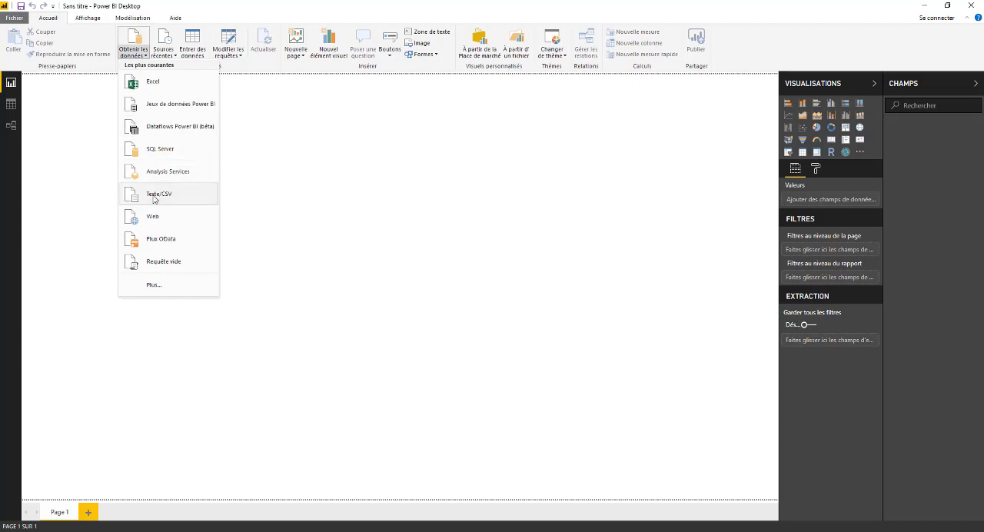
click(155, 197)
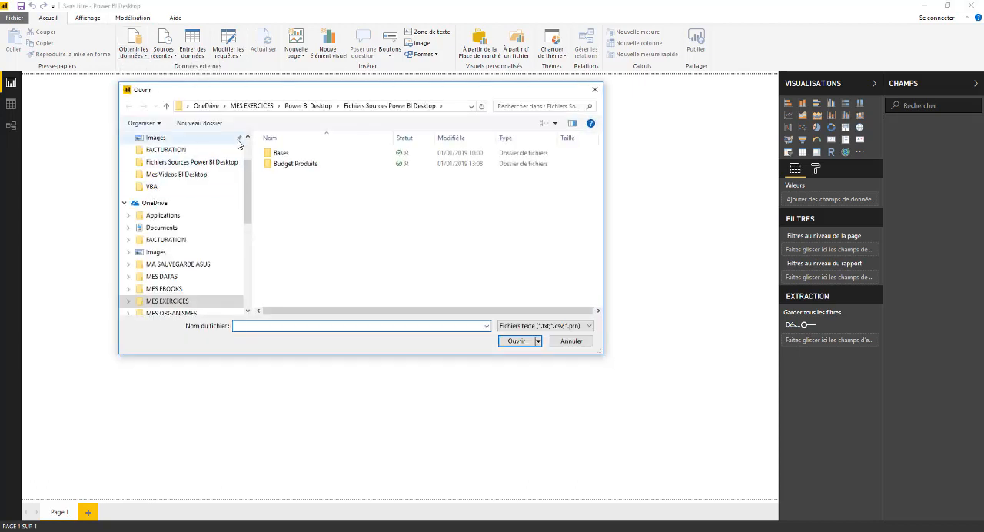
click(170, 302)
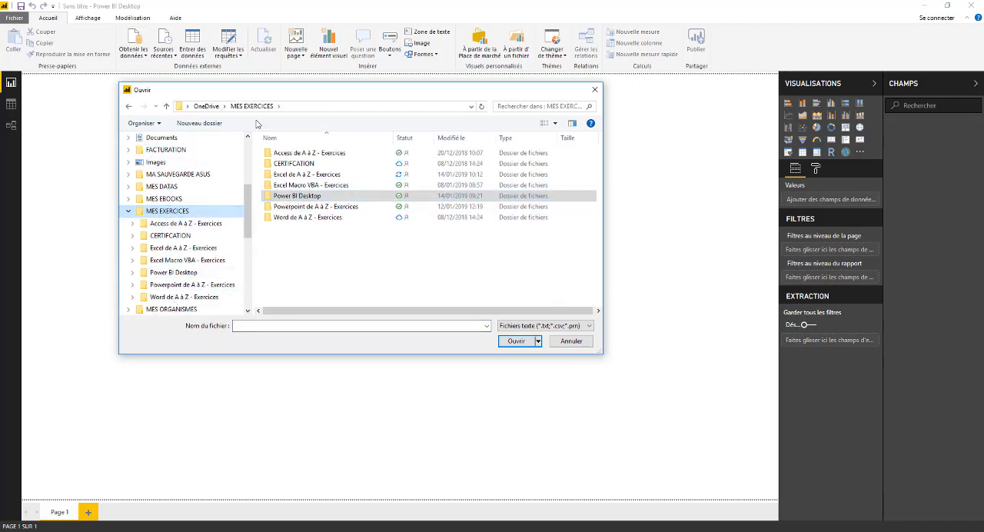
double_click(298, 197)
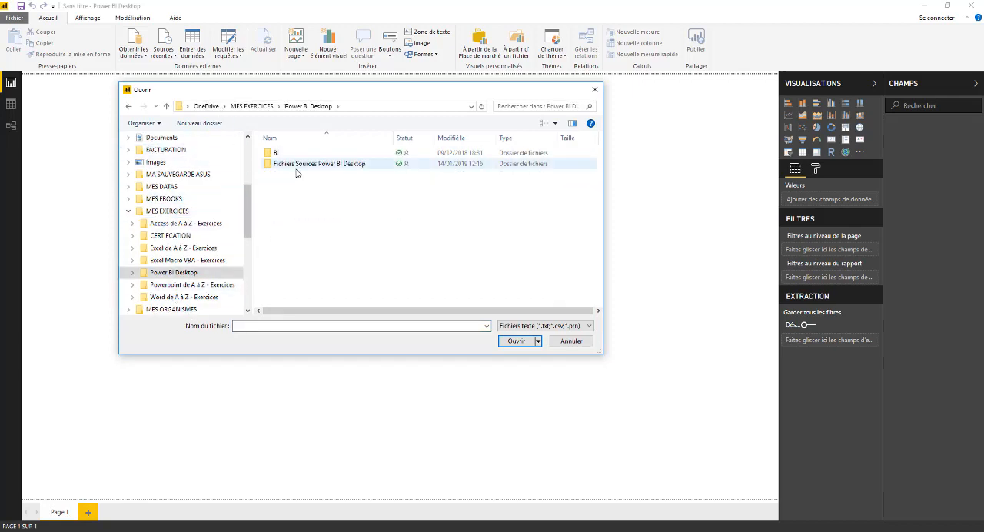
double_click(298, 164)
double_click(300, 153)
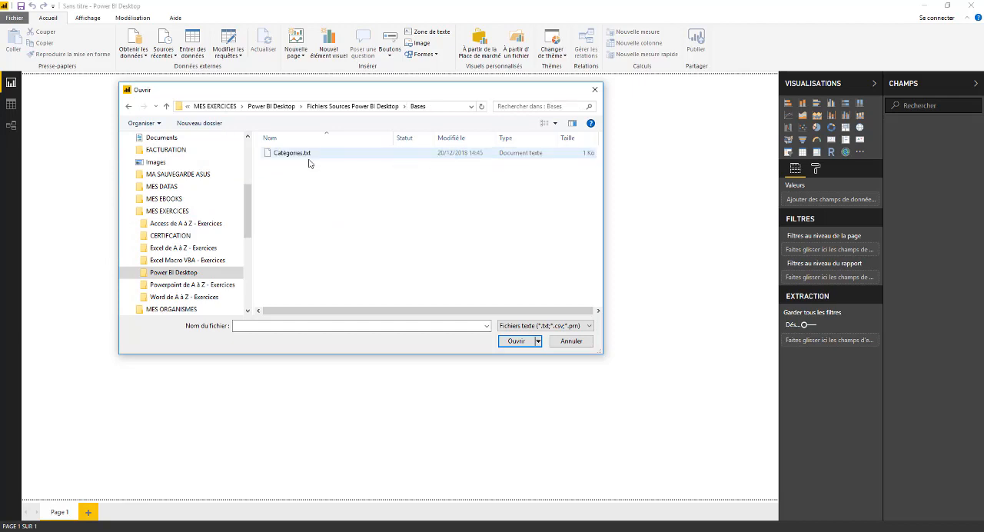
click(288, 154)
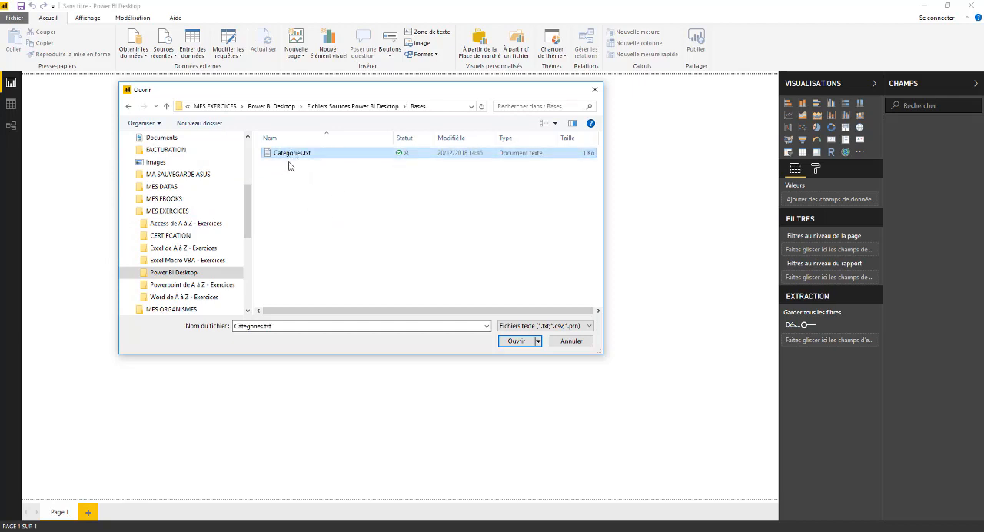
click(516, 343)
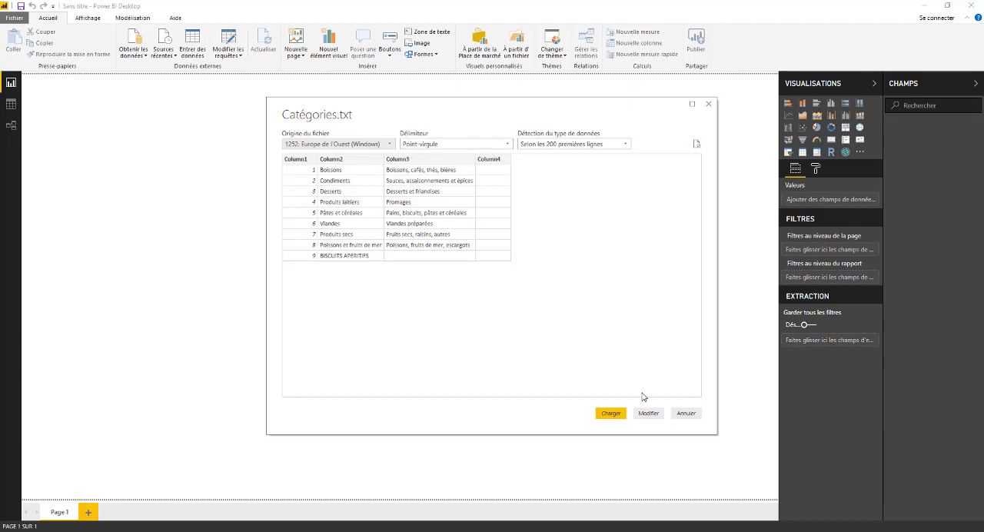
click(648, 414)
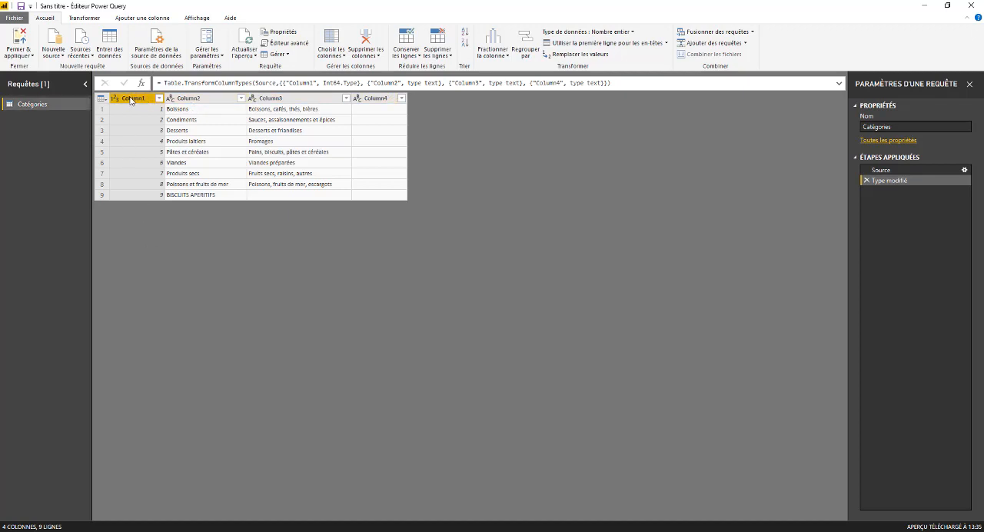
- Rename Column1 of the Catégories query to "Num"
right_click(130, 101)
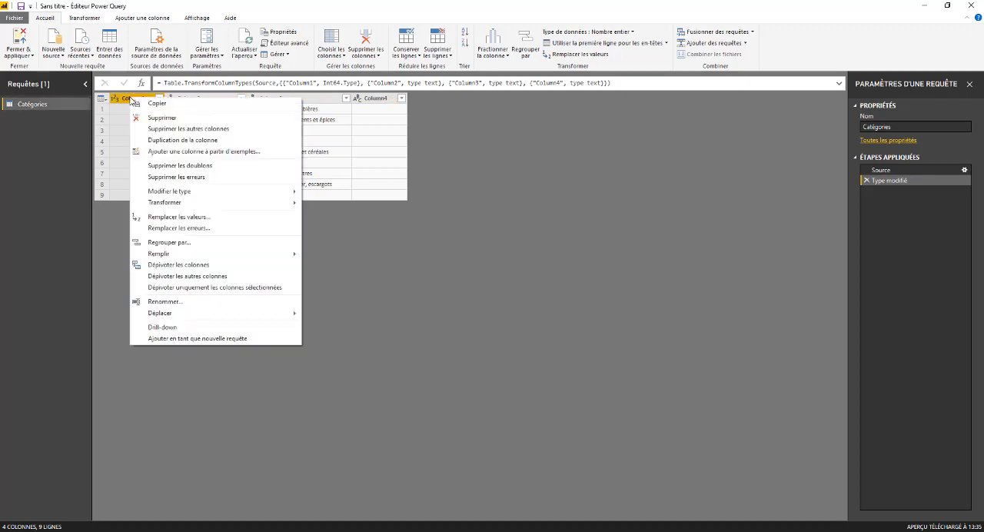
click(165, 301)
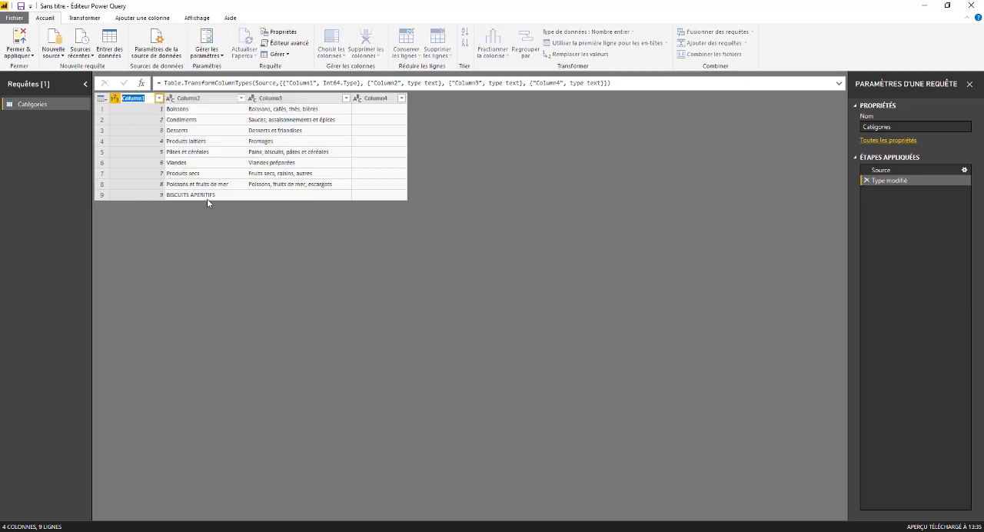
text(Num)
click(197, 101)
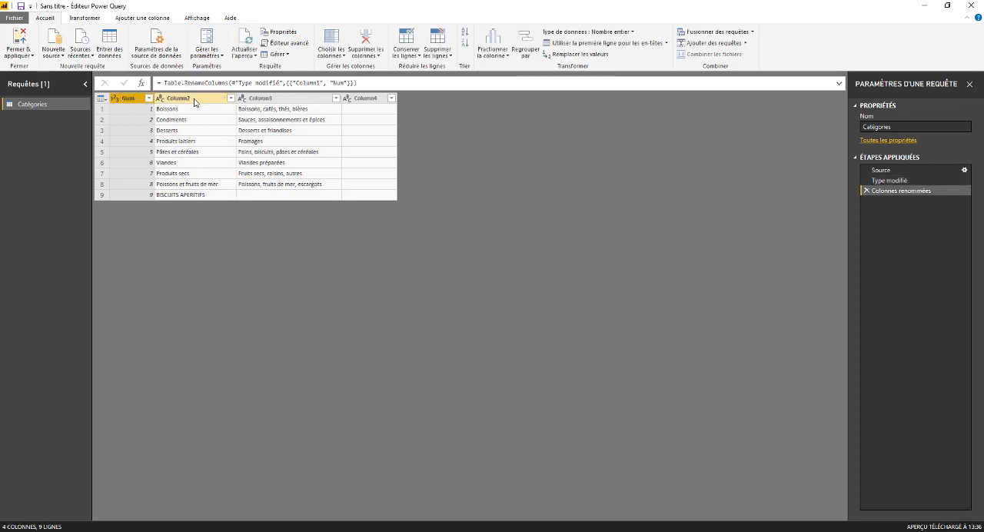
- Rename Column2 of the Catégories query to "Produits"
right_click(180, 98)
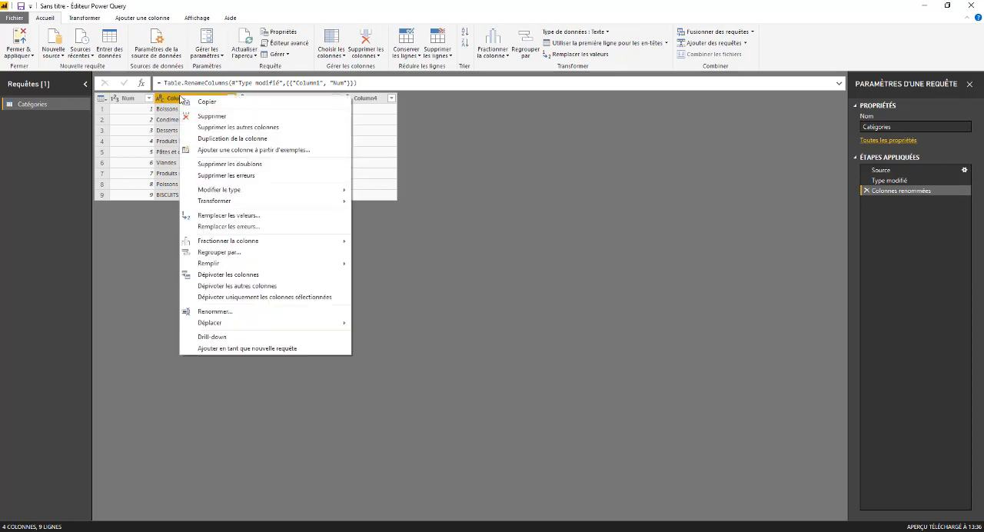
click(207, 312)
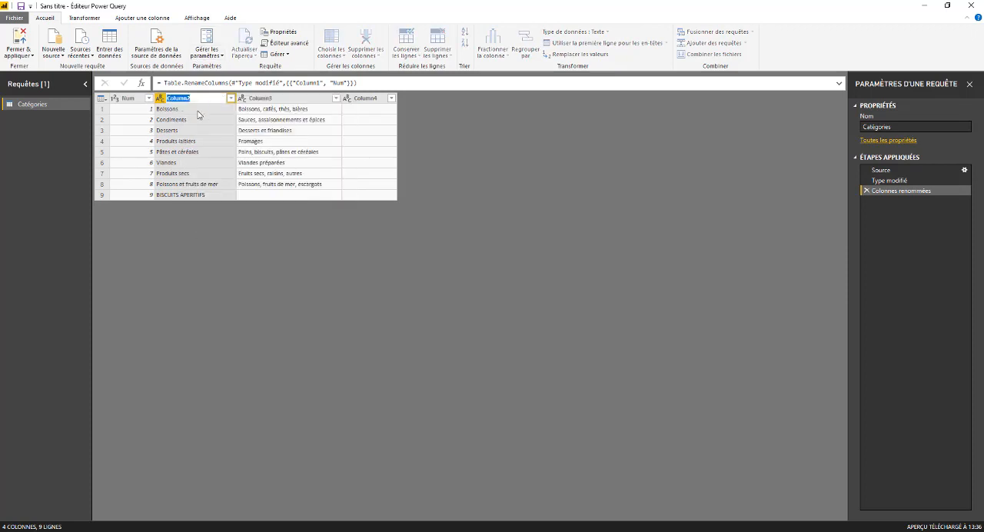
text(F)
text(roduits)
key(Return)
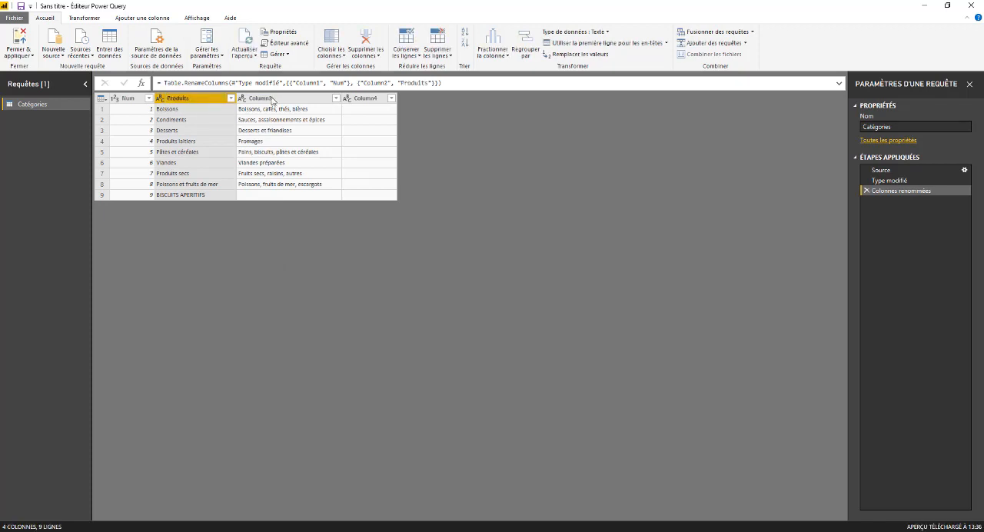
- Rename Column3 of the Catégories query to "Catégorie" and remove the empty Column4
click(271, 99)
right_click(273, 98)
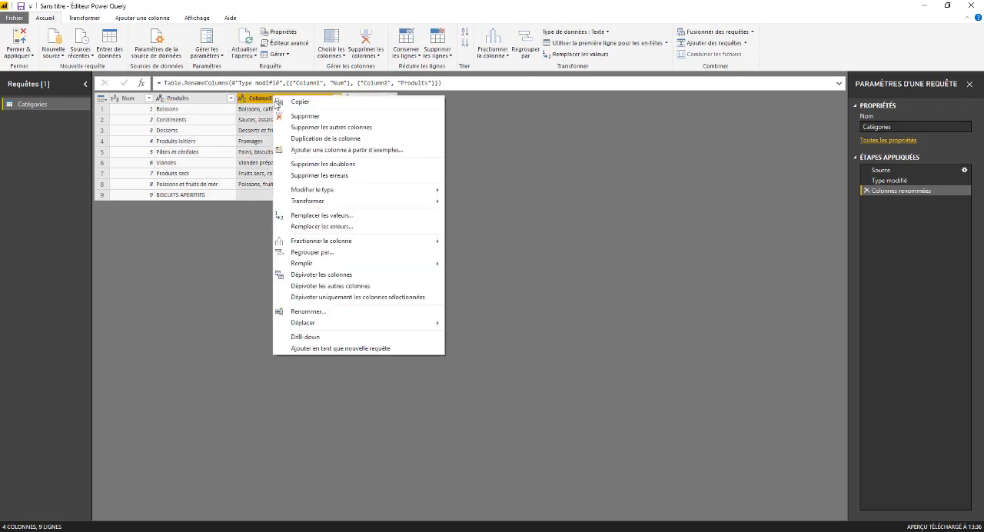
click(299, 310)
text(Catégorie)
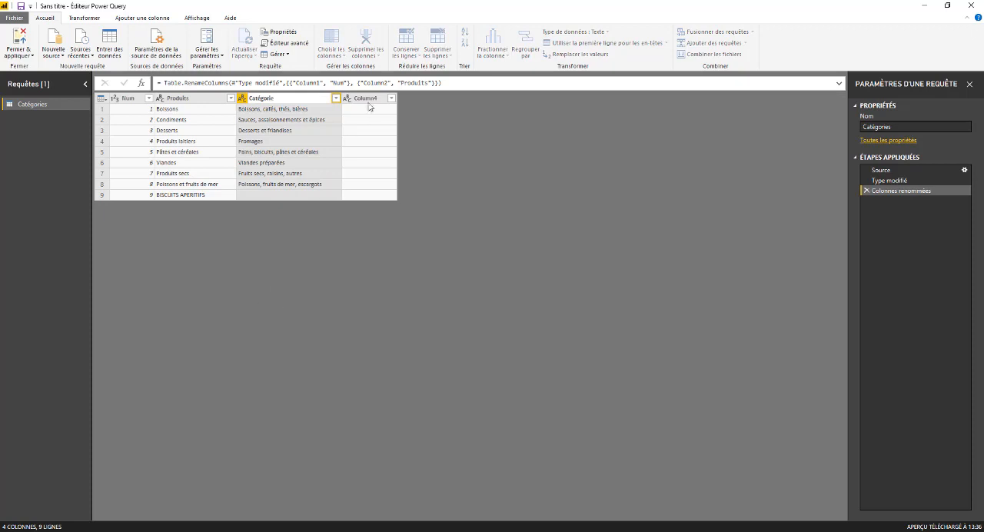
key(Return)
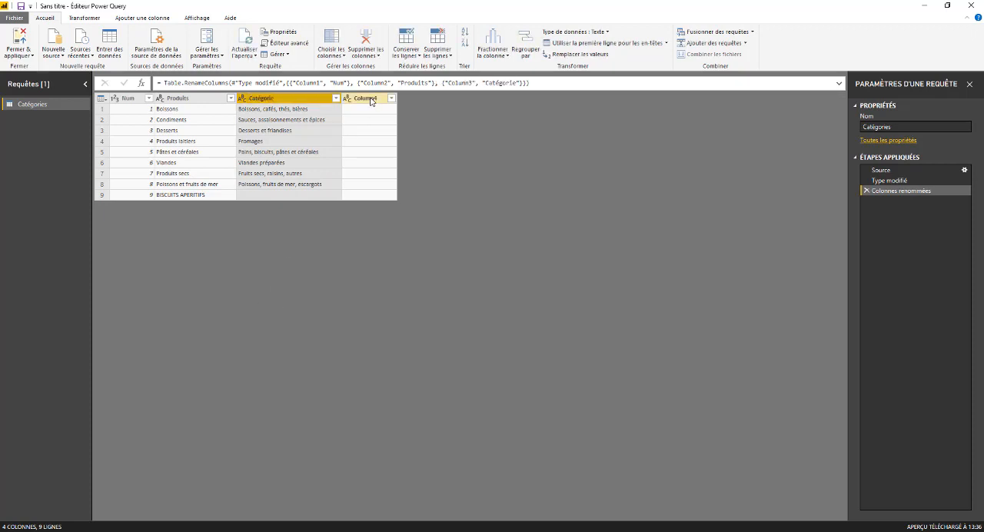
right_click(371, 101)
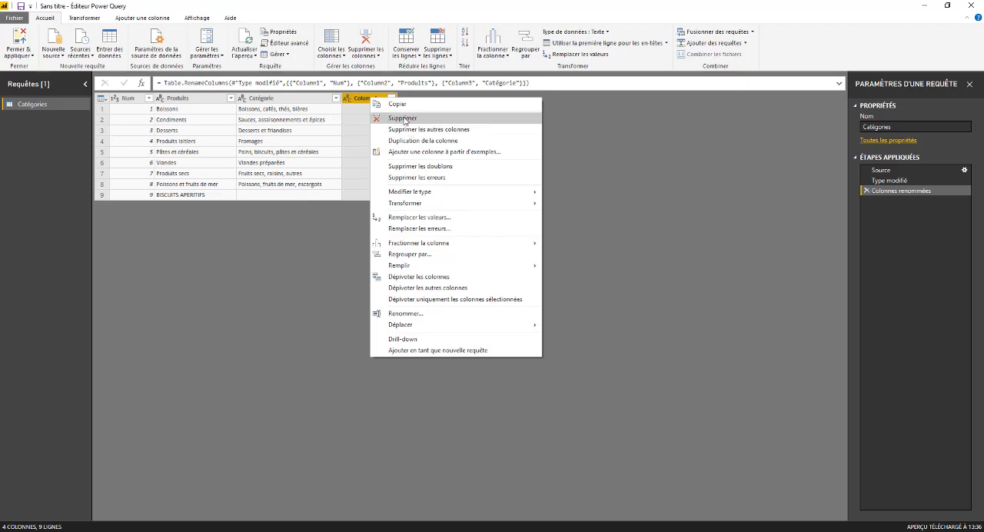
click(402, 119)
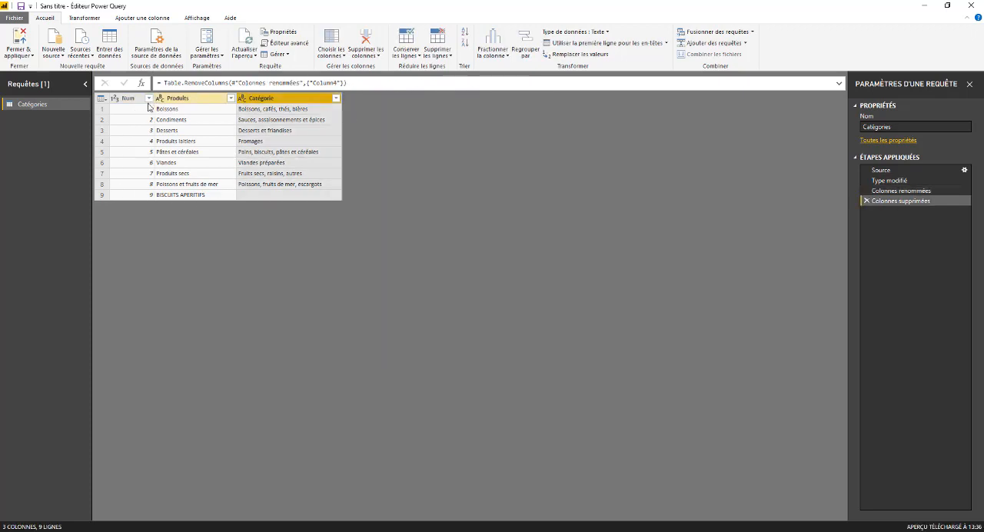
- Close the query editor with the changes applied and show the Catégories table in the data view
click(17, 52)
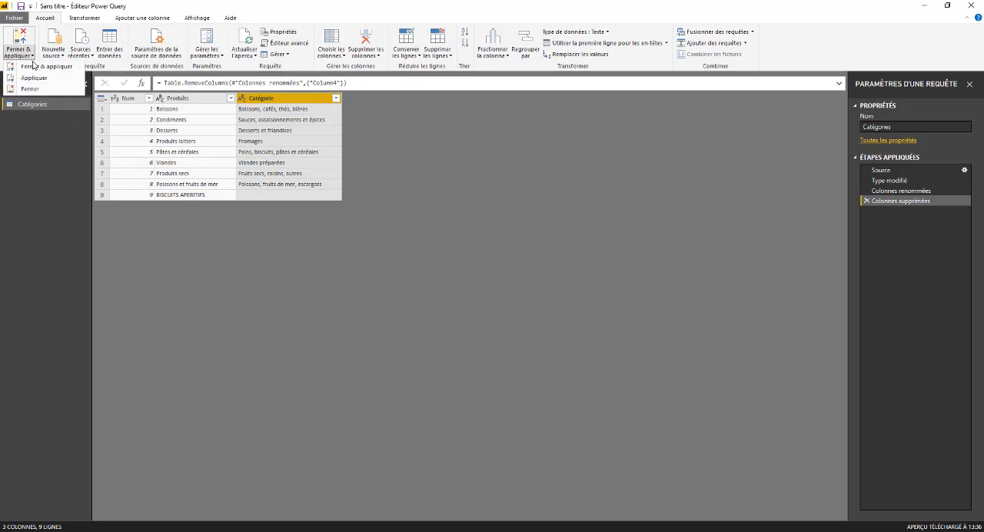
click(37, 67)
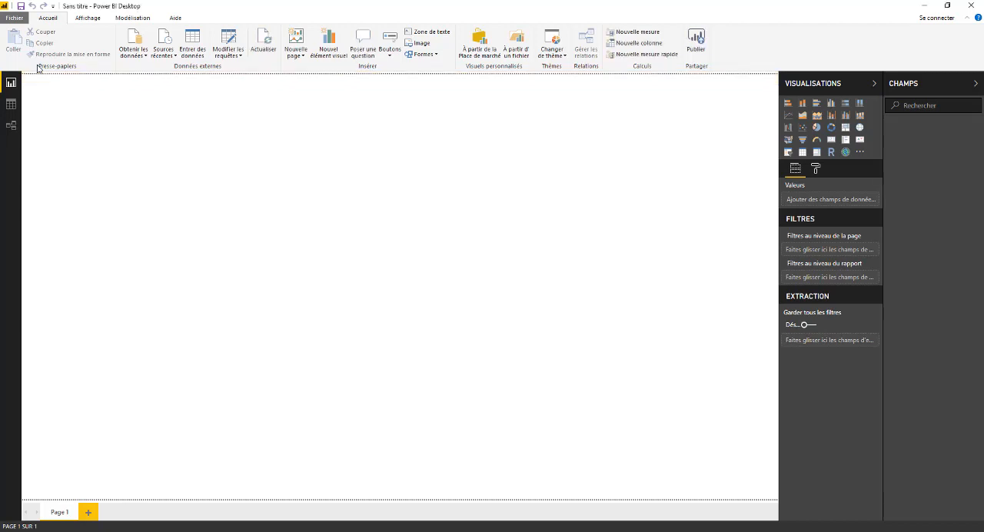
click(11, 103)
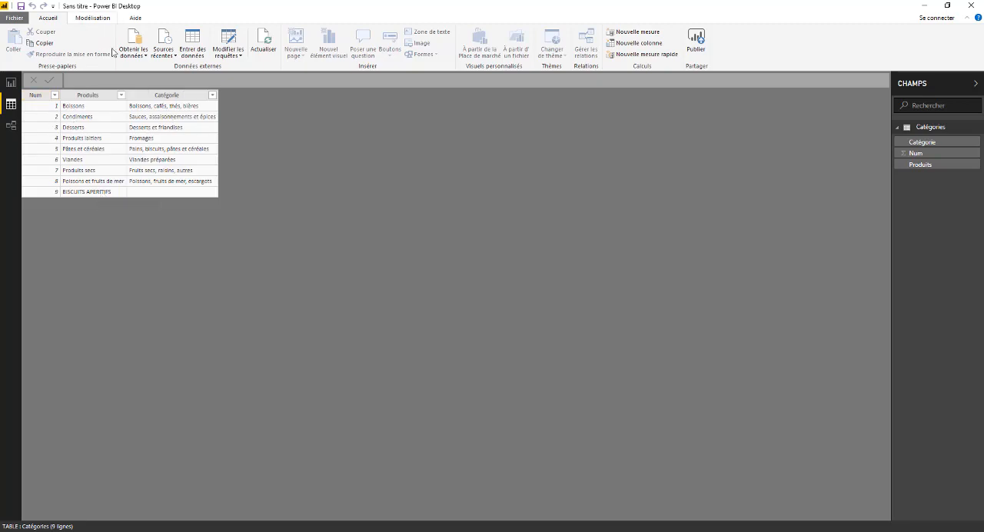
- Get data from the Excel workbook Clients.xlsx, select its Clients sheet and open it for editing in Power Query
click(139, 56)
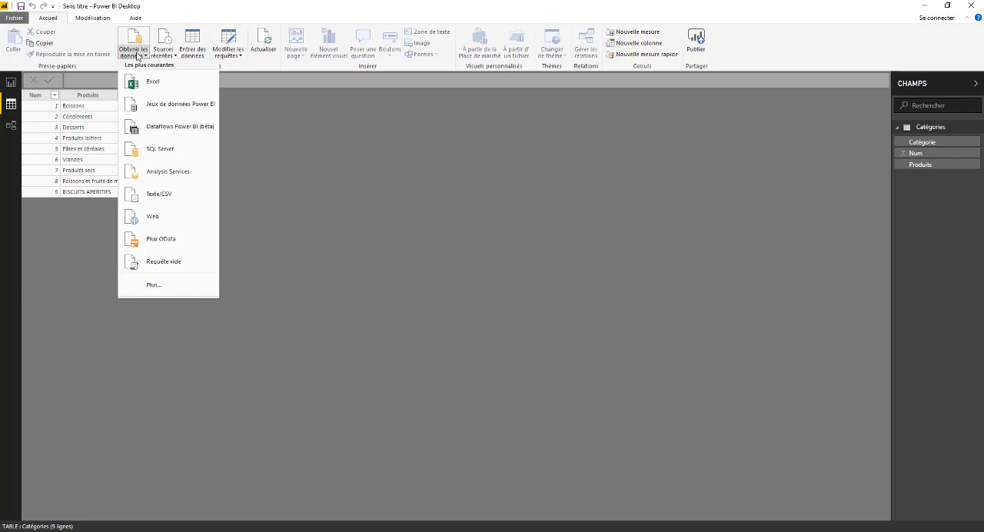
click(151, 82)
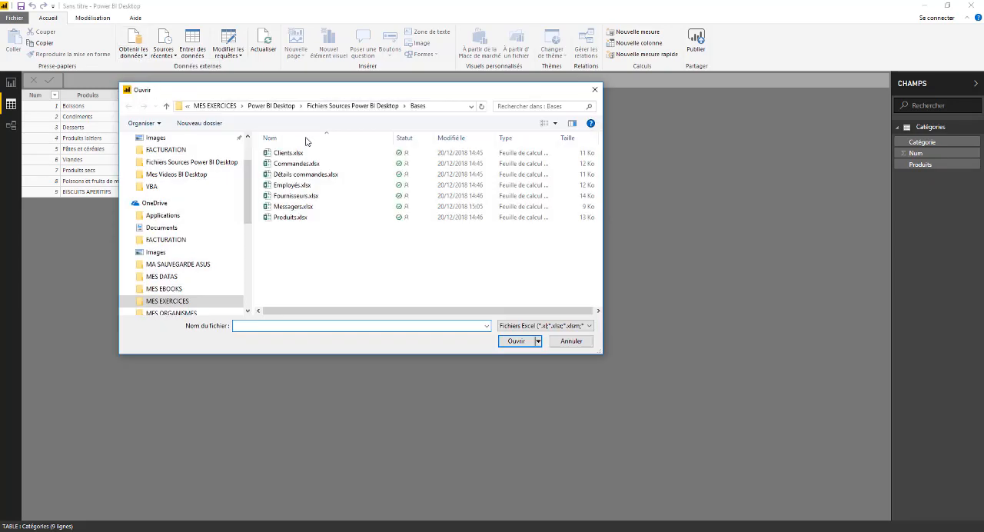
click(289, 153)
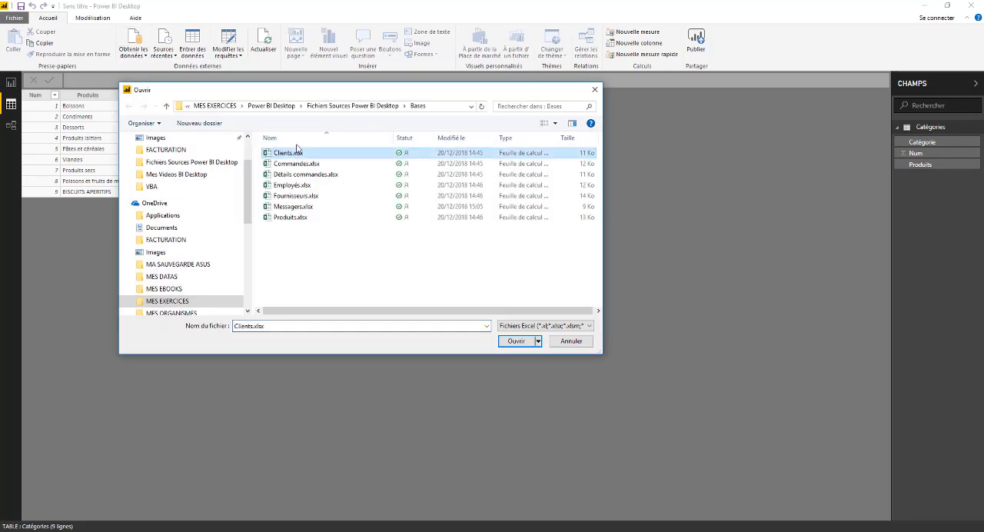
click(515, 341)
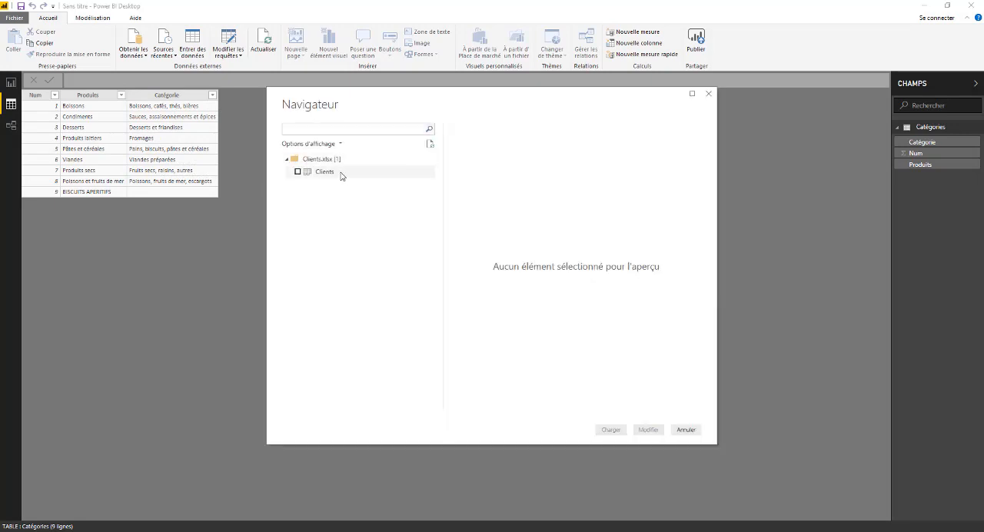
click(299, 172)
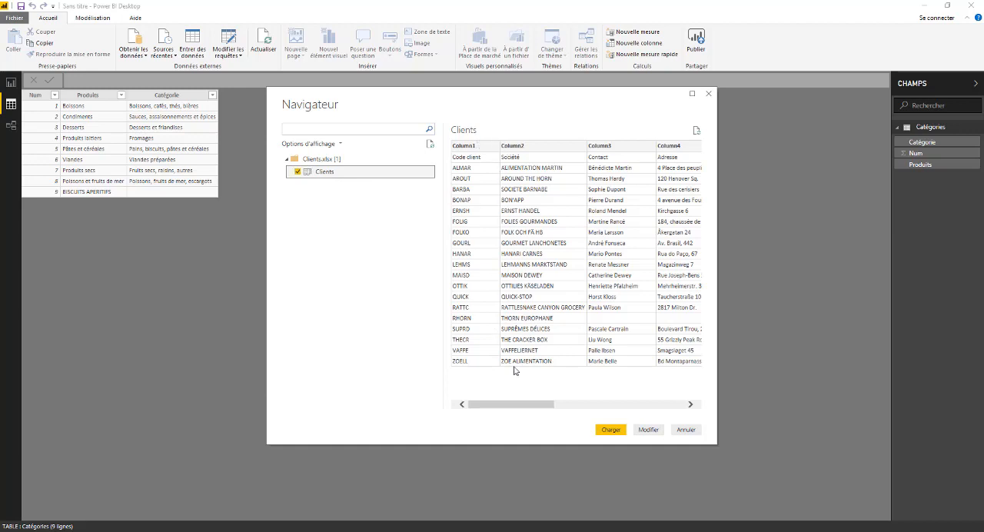
click(648, 430)
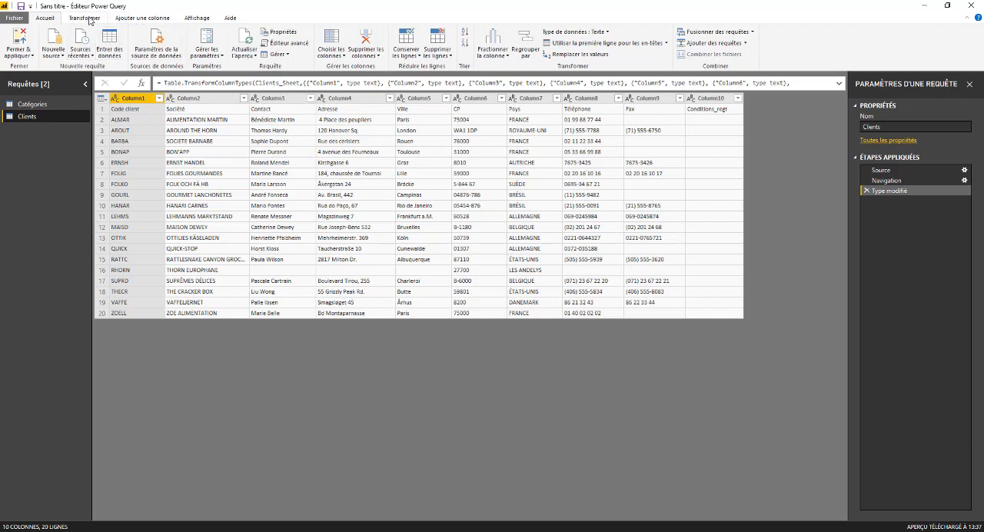
- Promote the first row of the Clients query to column headers
click(84, 17)
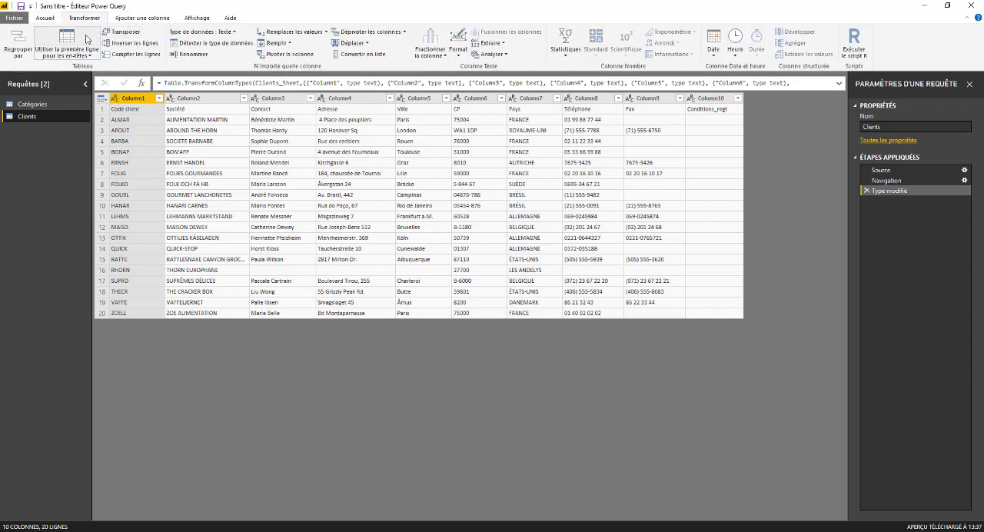
click(67, 54)
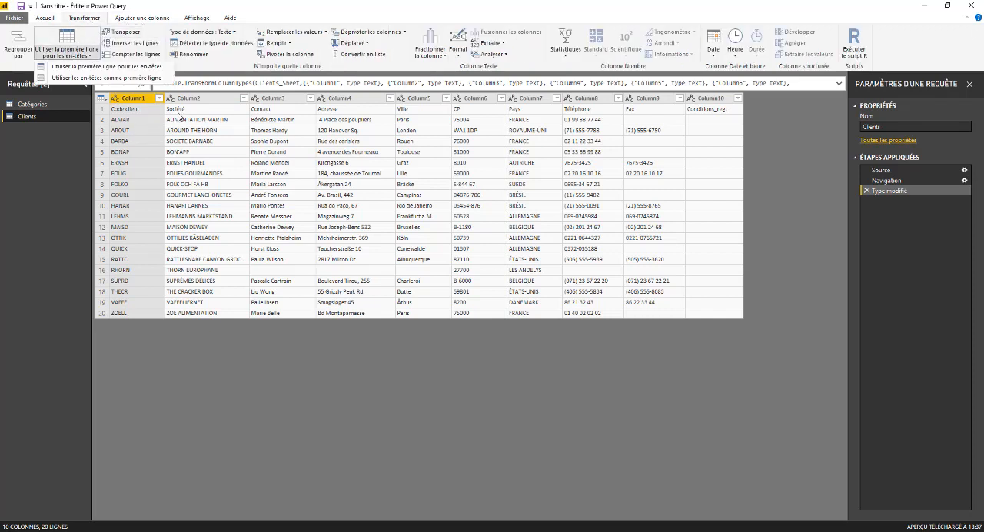
click(75, 40)
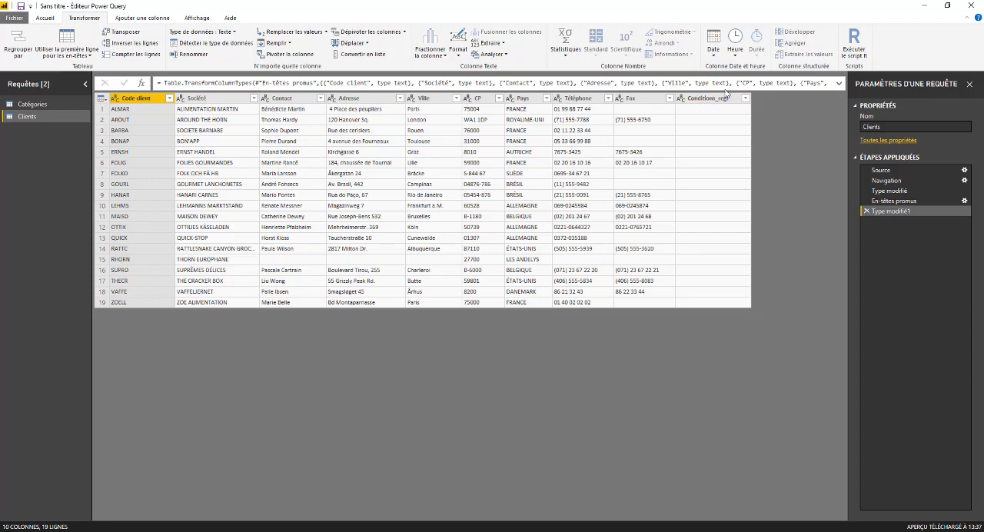
- Remove the empty Conditions_regt column from the Clients query and close the query editor with the changes applied
click(710, 100)
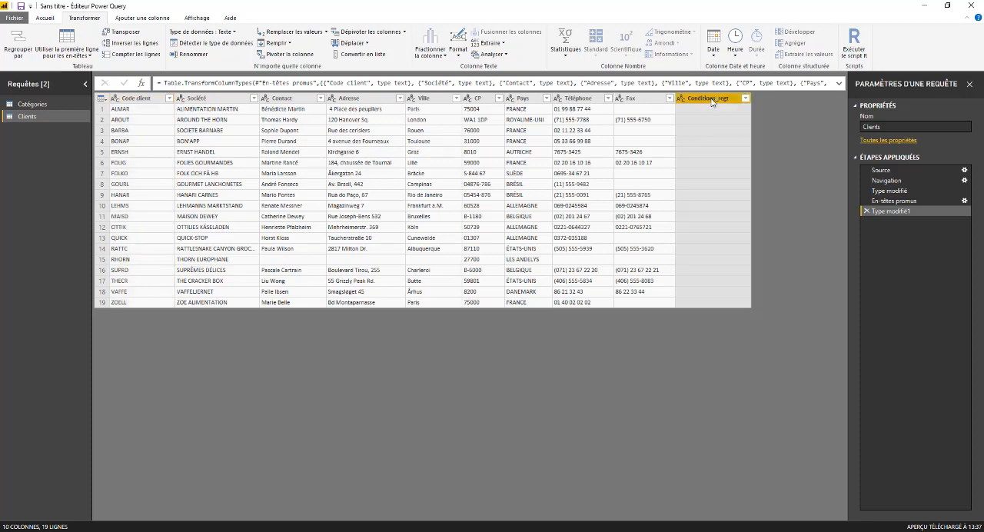
right_click(711, 102)
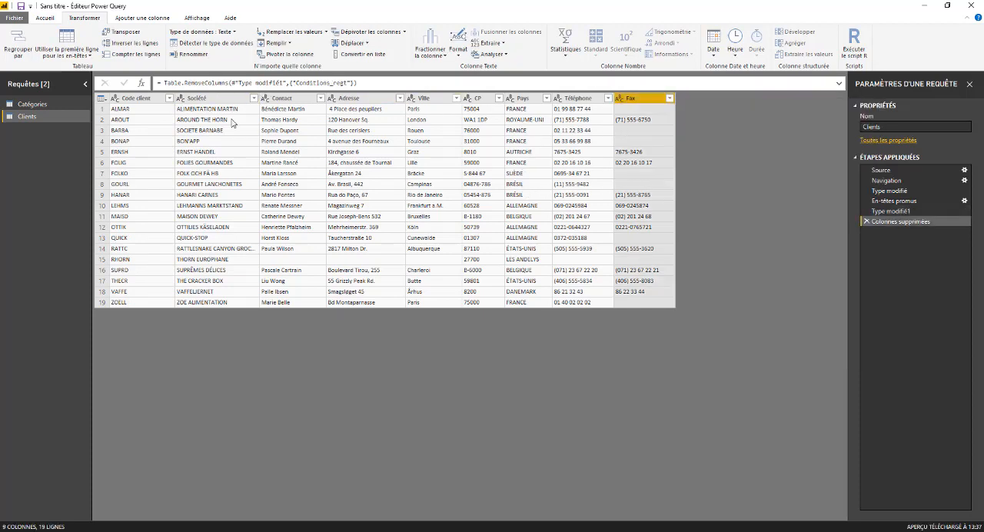
click(44, 18)
click(19, 44)
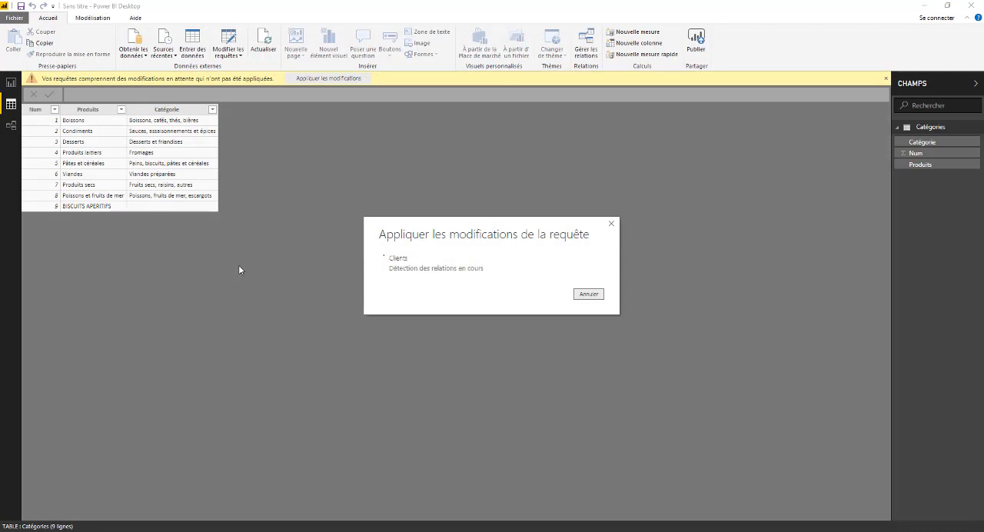
- View the Clients table and its fields in the data view, then return to the Catégories table with both field lists collapsed
click(899, 128)
click(900, 142)
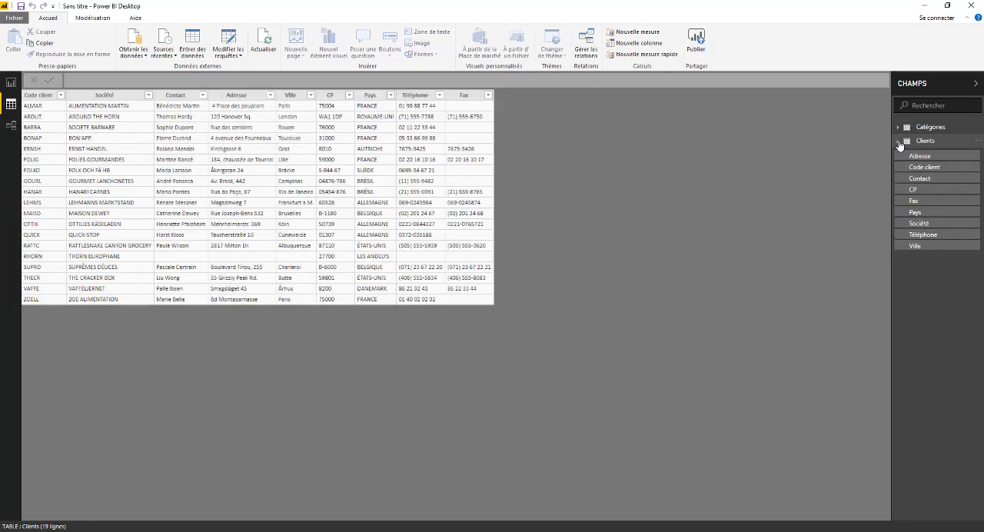
click(899, 143)
click(898, 127)
click(899, 128)
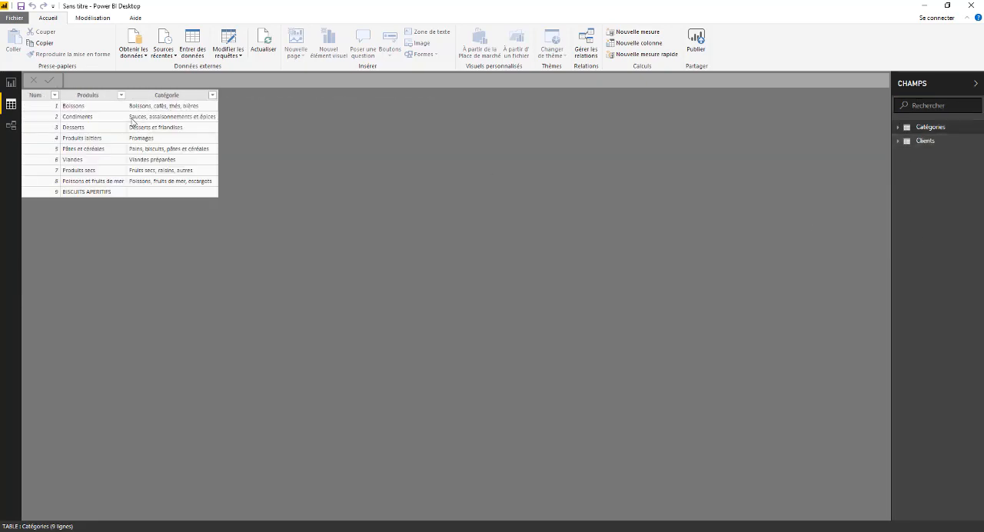
- Load the Commandes sheet from the Excel workbook Commandes.xlsx and show its table in the data view
click(134, 40)
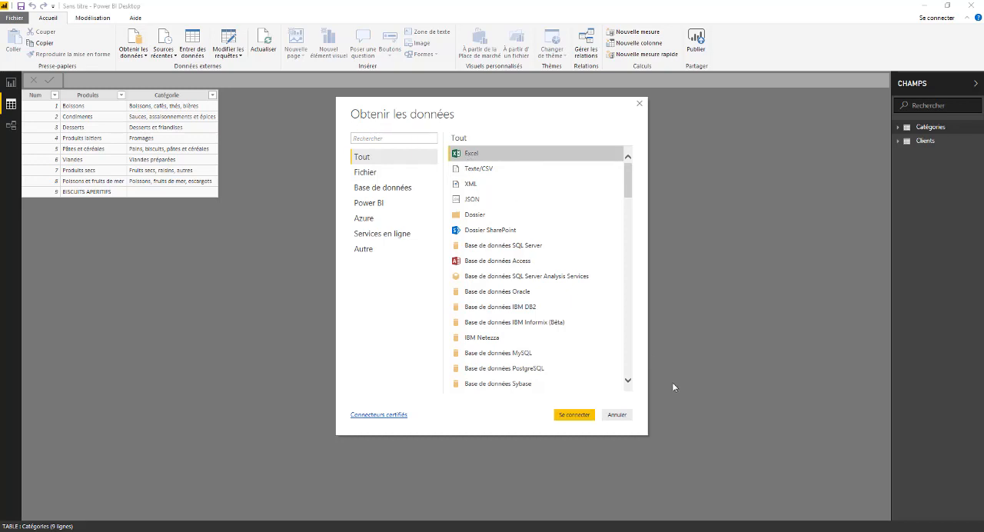
click(575, 414)
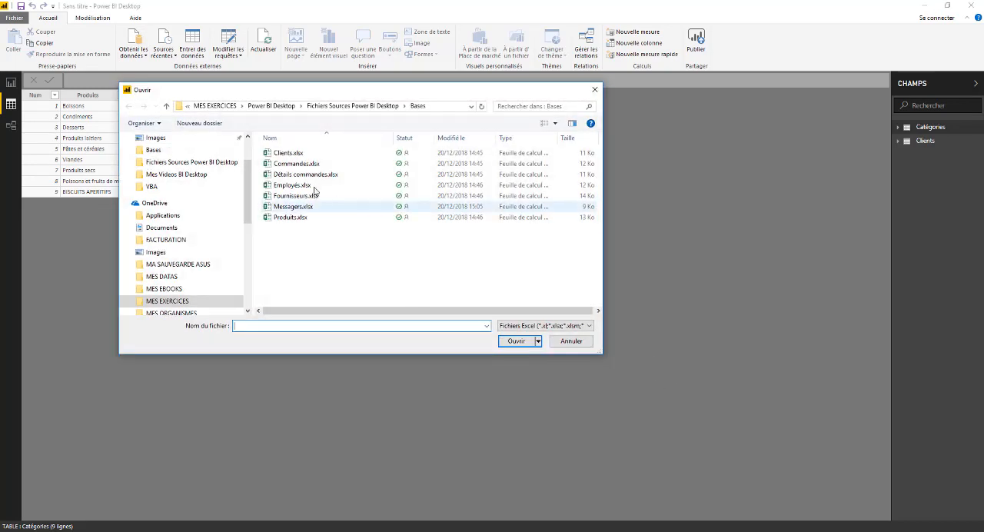
click(296, 163)
click(517, 341)
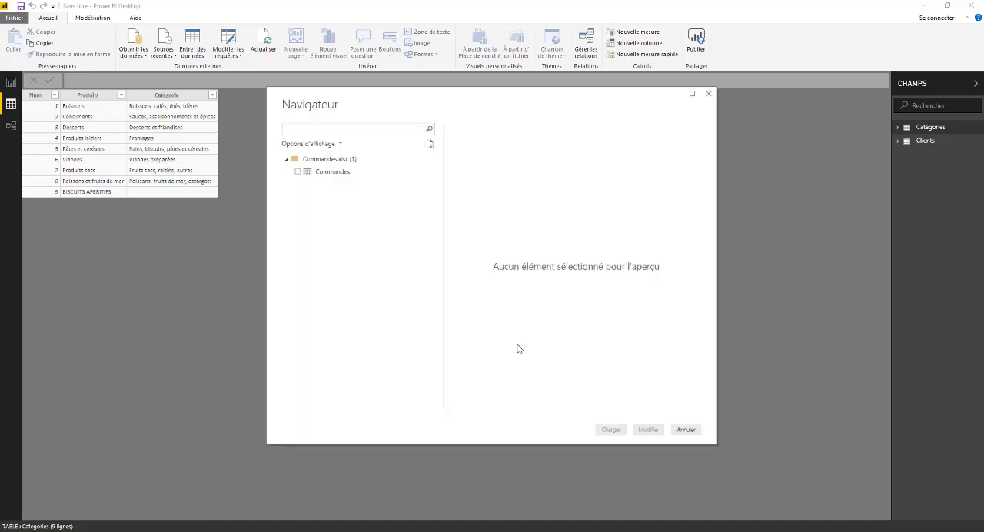
click(299, 172)
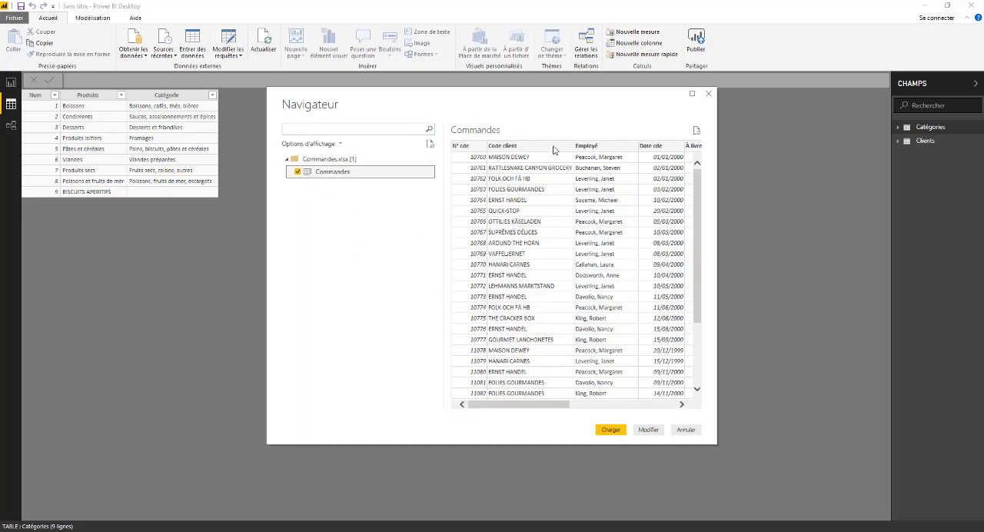
drag(541, 404, 520, 415)
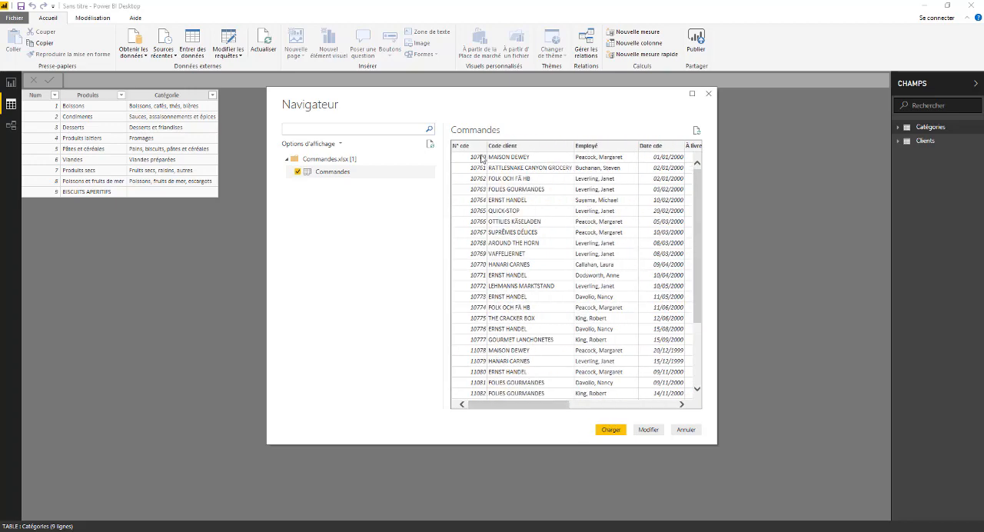
click(611, 429)
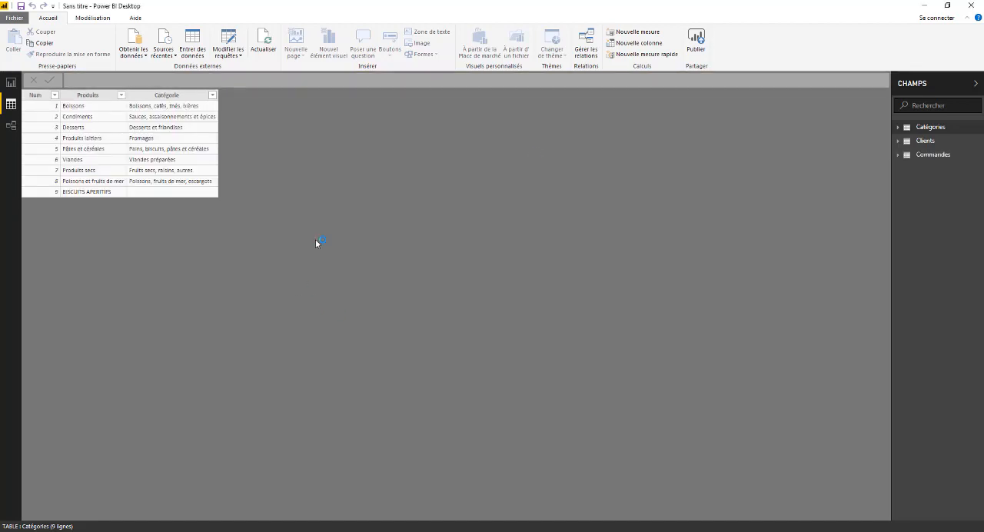
click(899, 158)
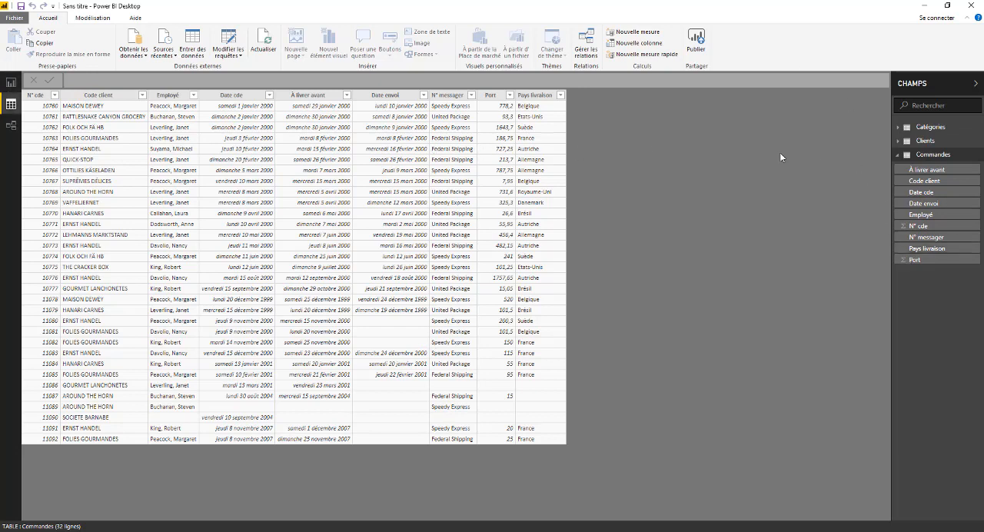
click(899, 156)
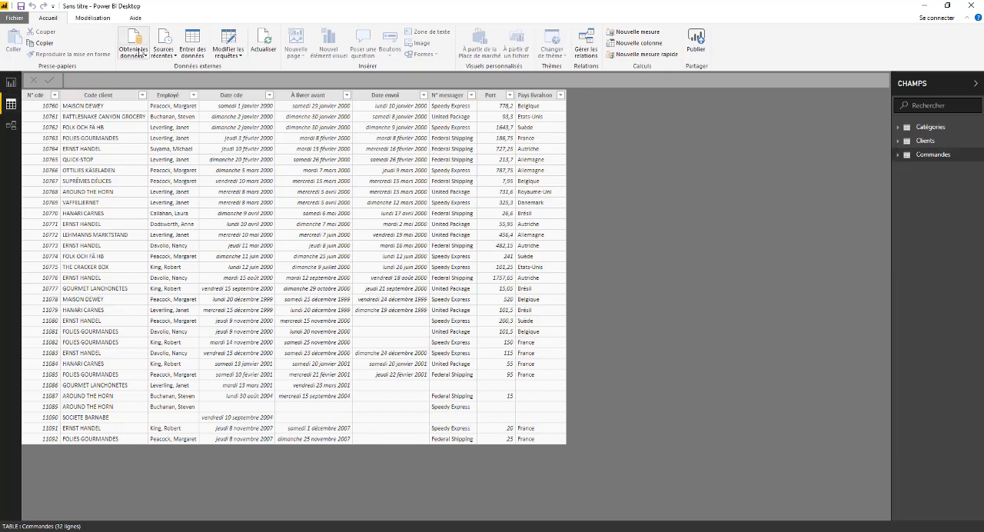
- Preview the columns of the Détails commandes sheet in the Excel workbook Détails commandes.xlsx and load it into the model
click(141, 41)
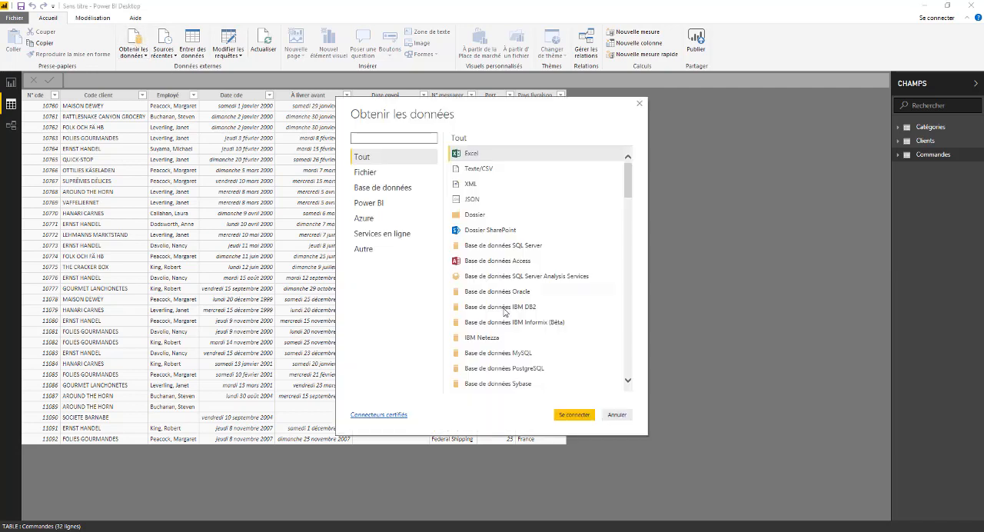
click(567, 416)
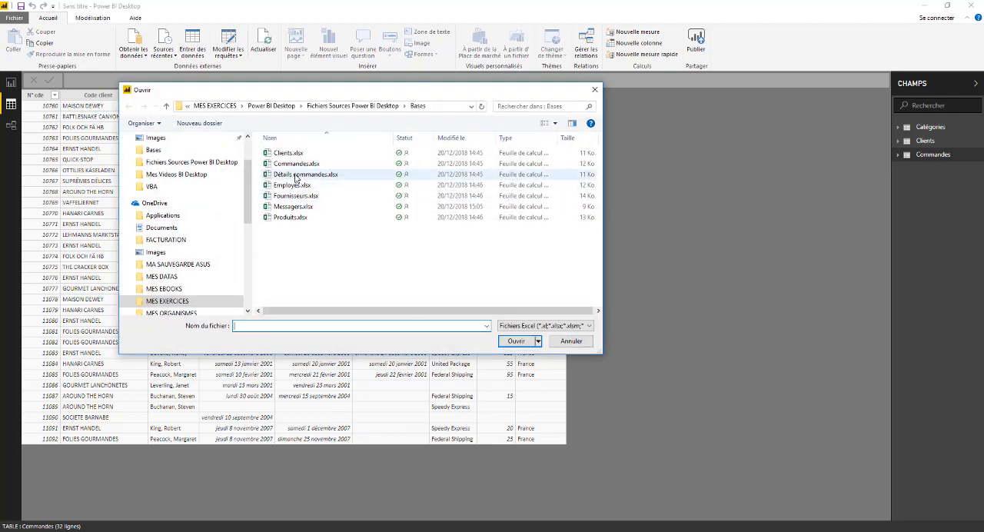
click(299, 175)
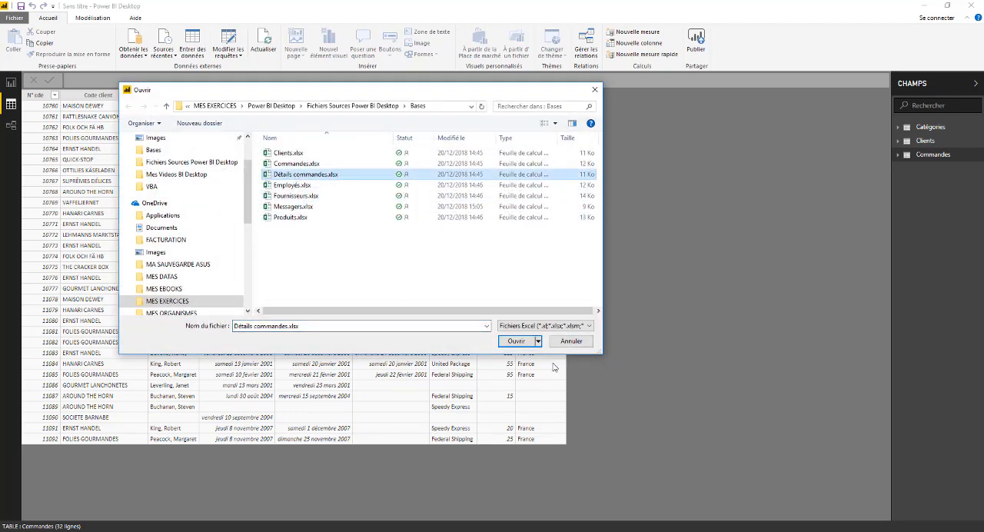
click(515, 341)
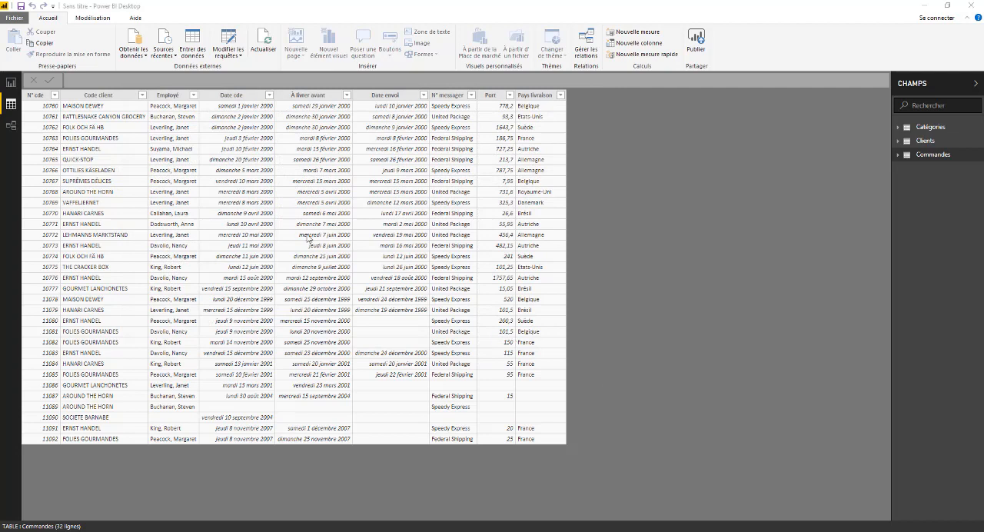
click(297, 172)
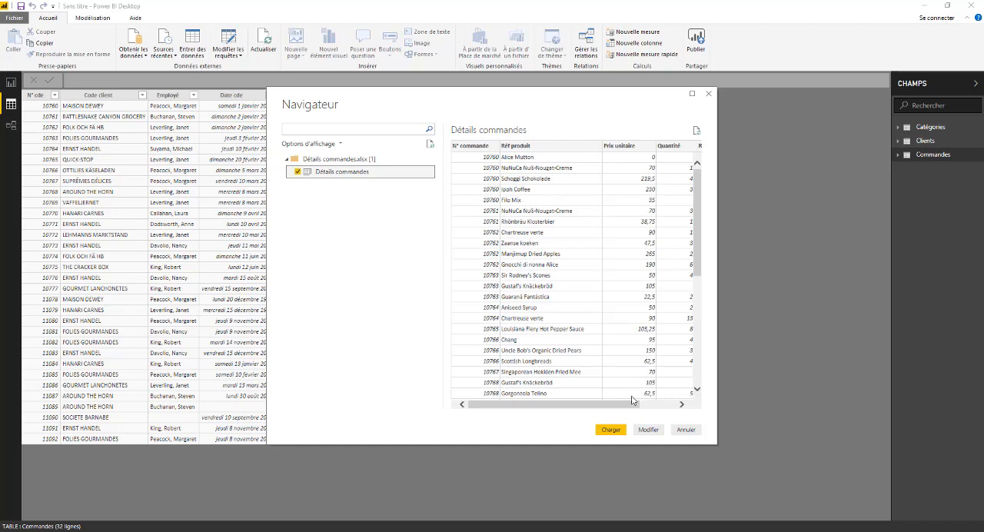
drag(595, 407, 630, 408)
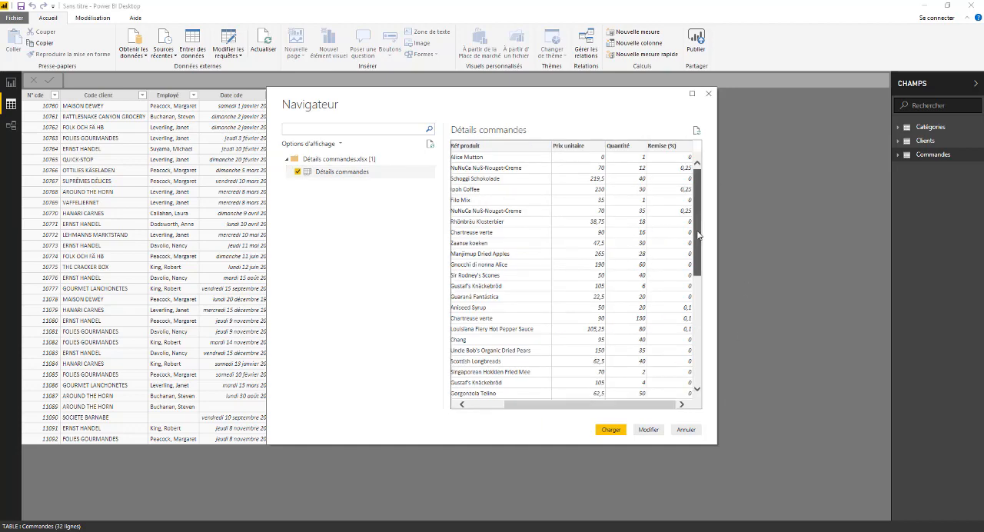
drag(696, 231, 696, 192)
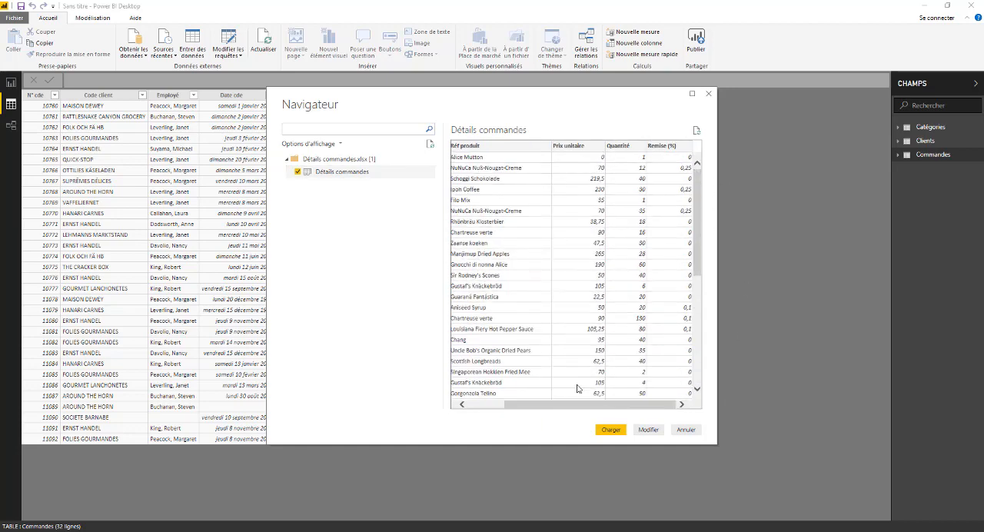
click(610, 429)
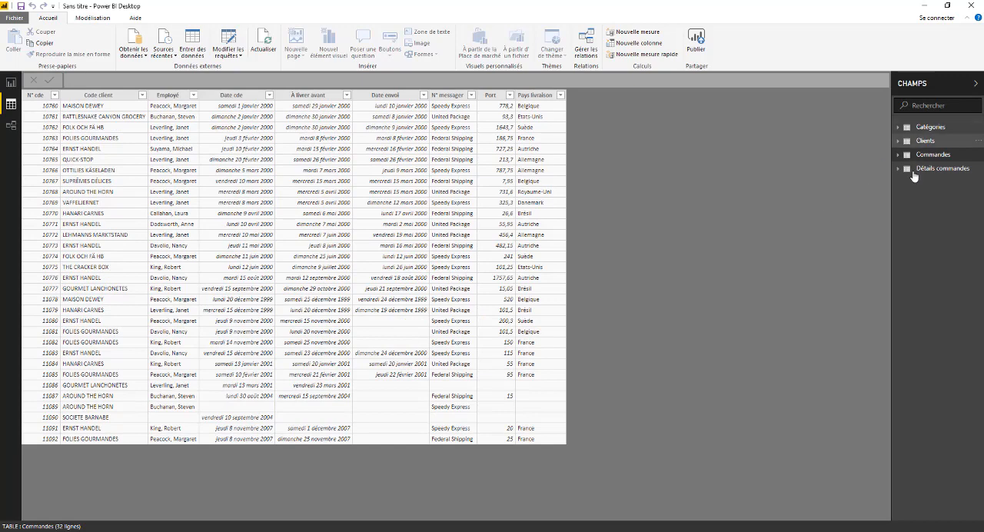
- Load the Employés sheet from the Excel workbook Employés.xlsx and show its table in the data view
click(143, 52)
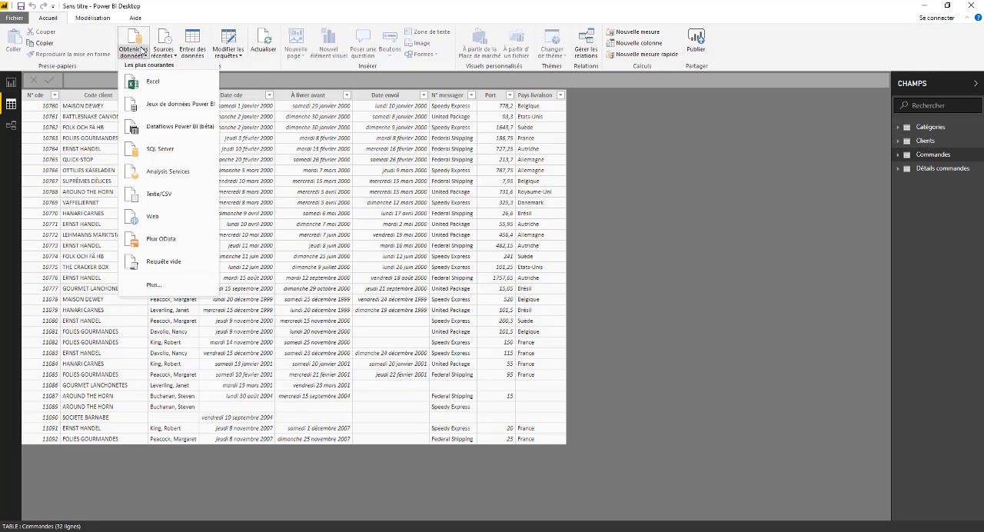
click(151, 82)
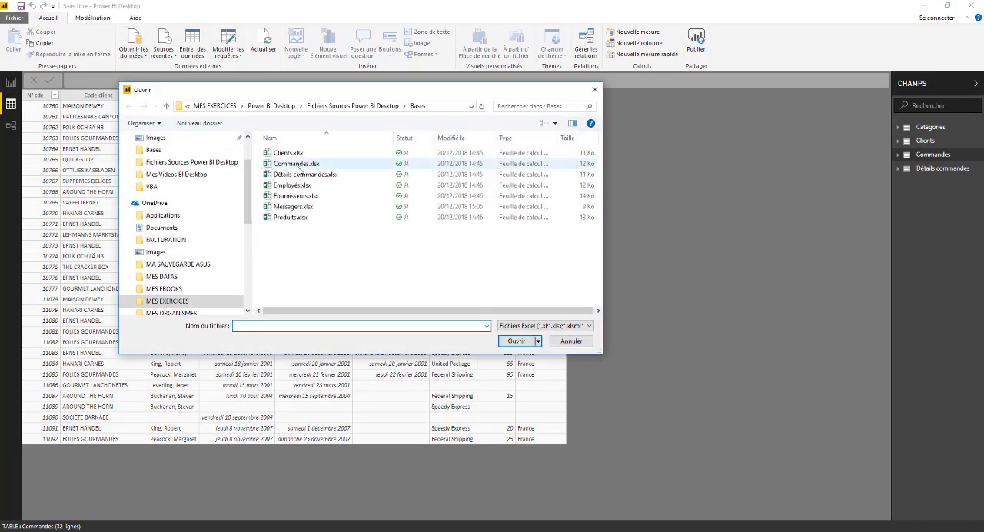
click(296, 186)
click(523, 341)
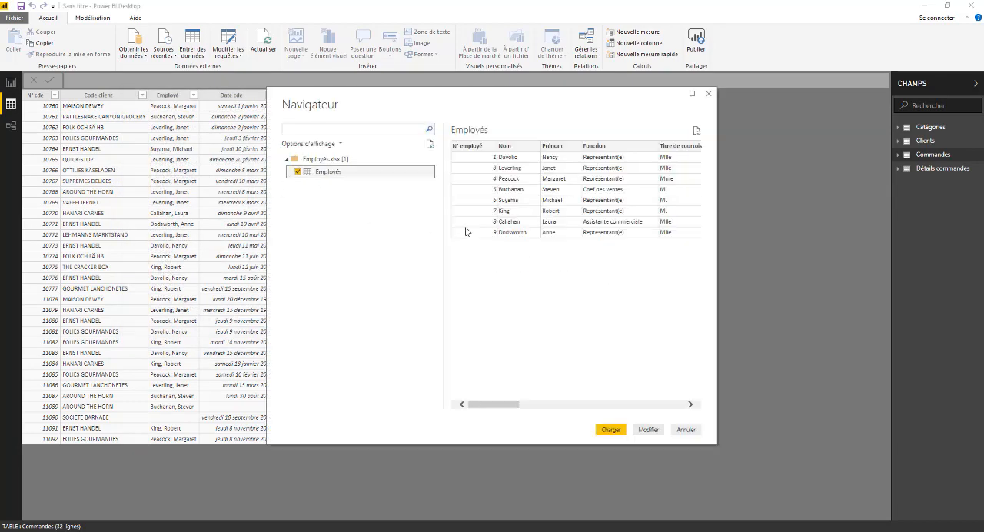
click(623, 427)
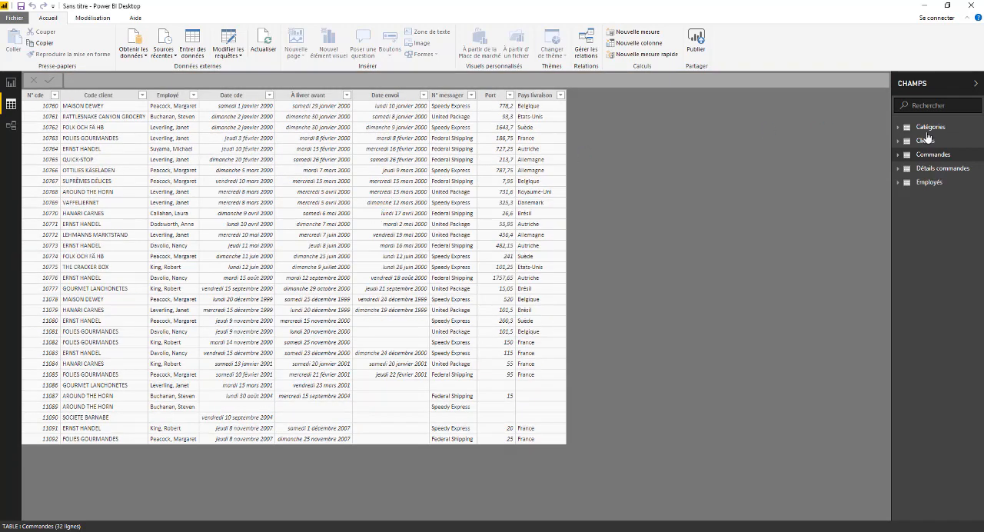
click(918, 186)
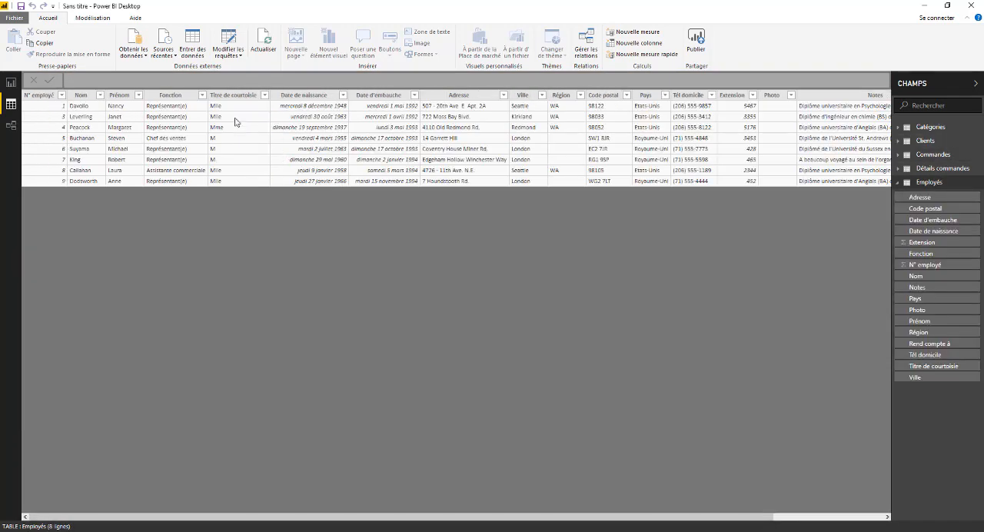
- Load the Fournisseurs sheet from the Excel workbook Fournisseurs.xlsx into the model
click(129, 44)
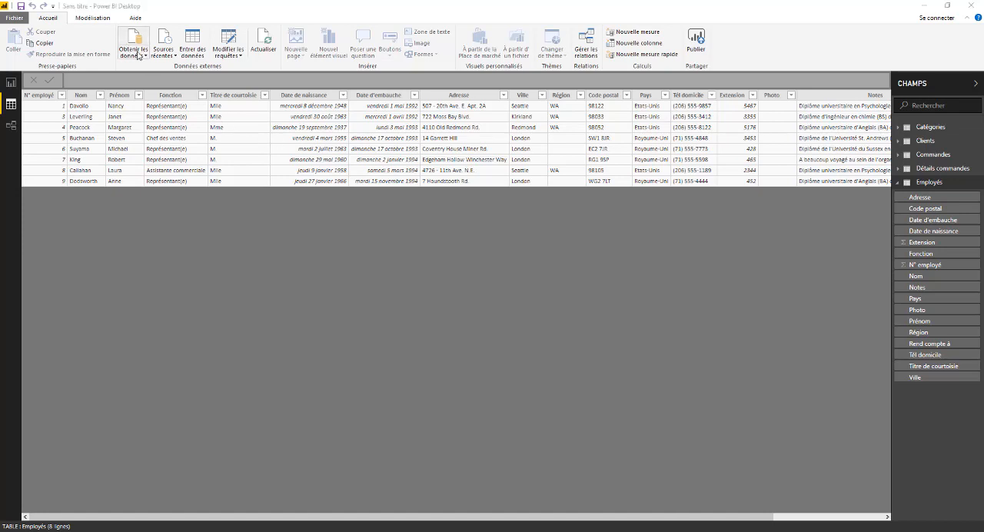
click(473, 157)
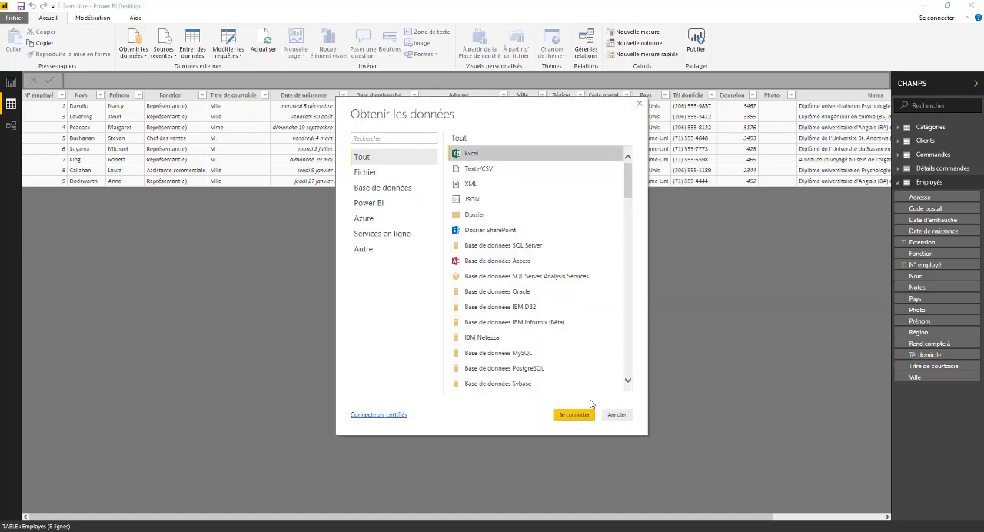
click(574, 416)
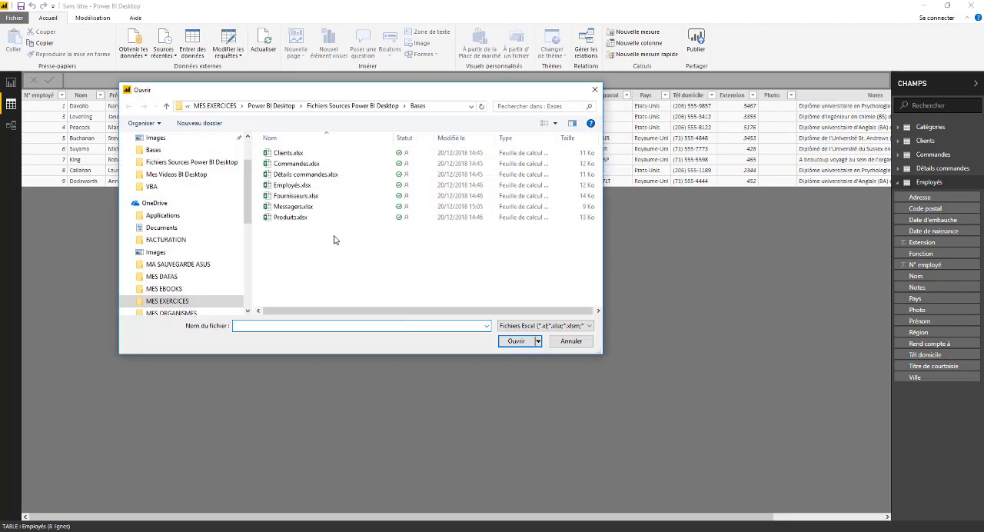
click(294, 195)
click(516, 341)
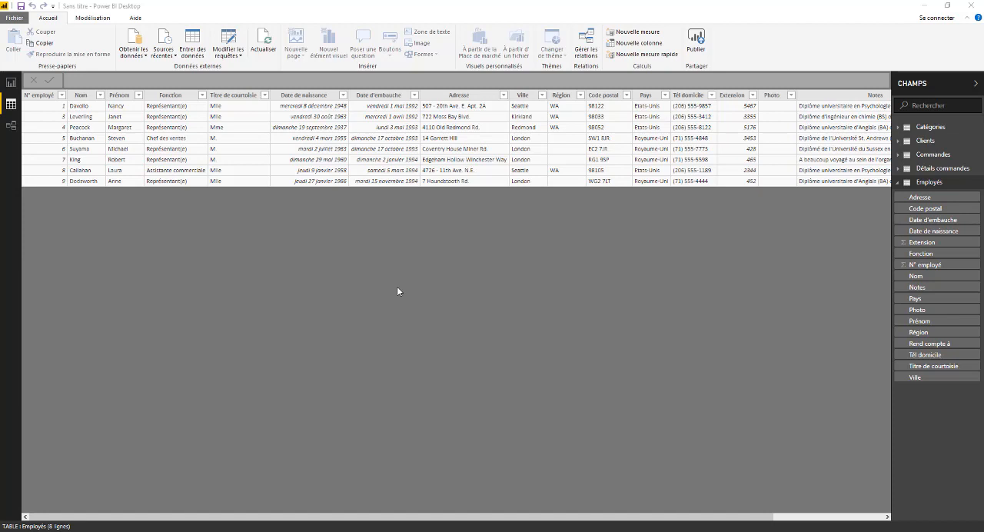
click(298, 171)
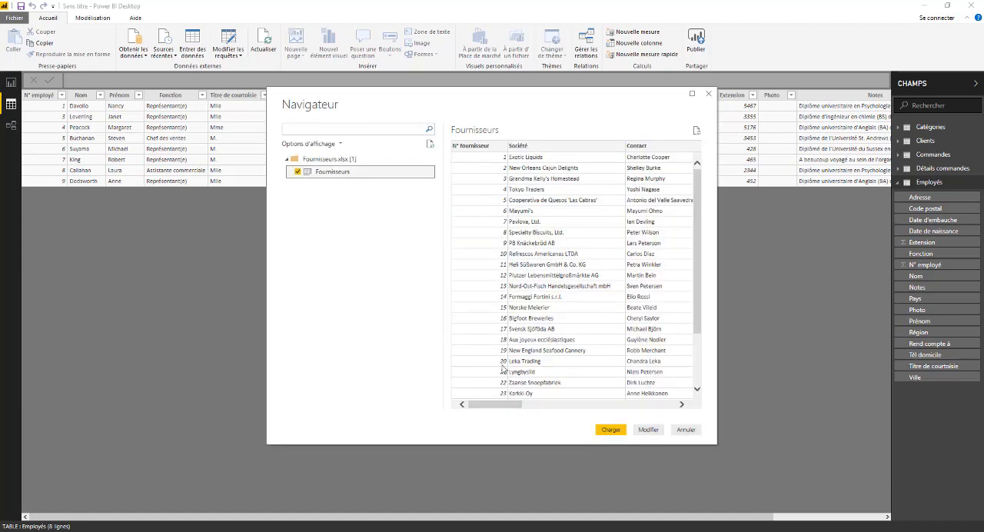
click(612, 430)
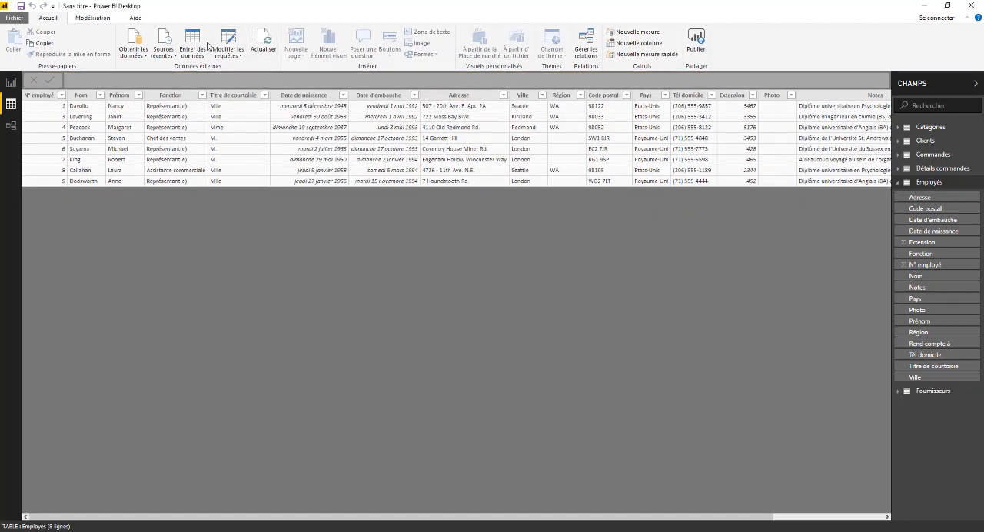
- Load the Messagers sheet from the Excel workbook Messagers.xlsx into the model
click(135, 40)
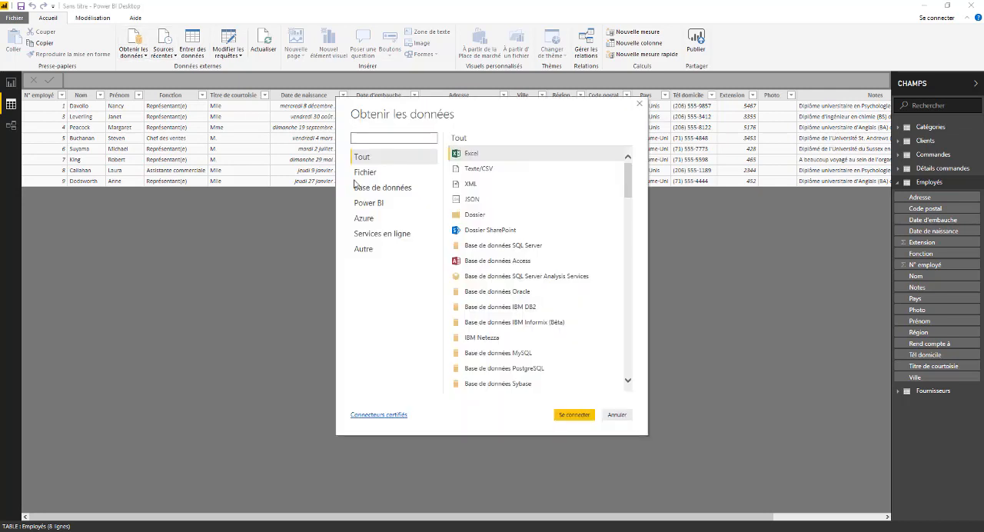
click(465, 153)
click(566, 418)
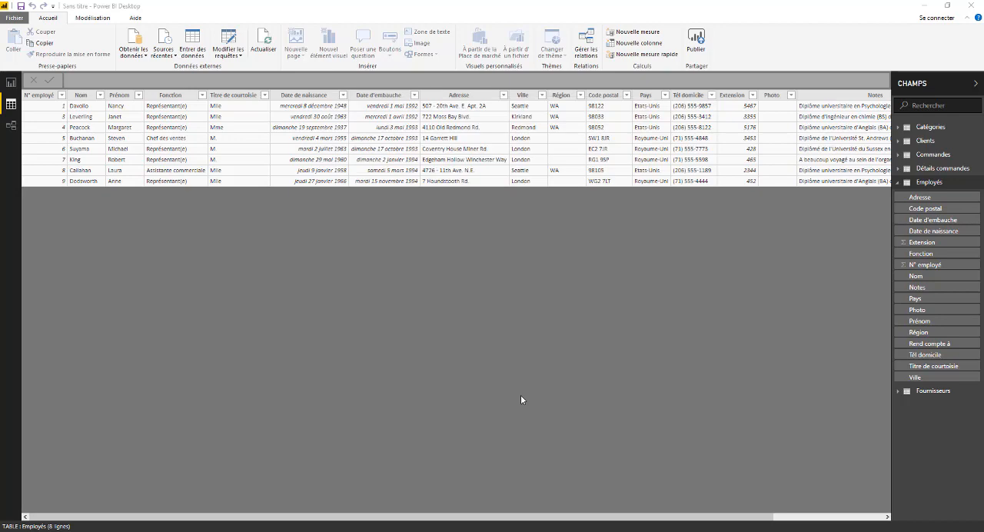
click(286, 208)
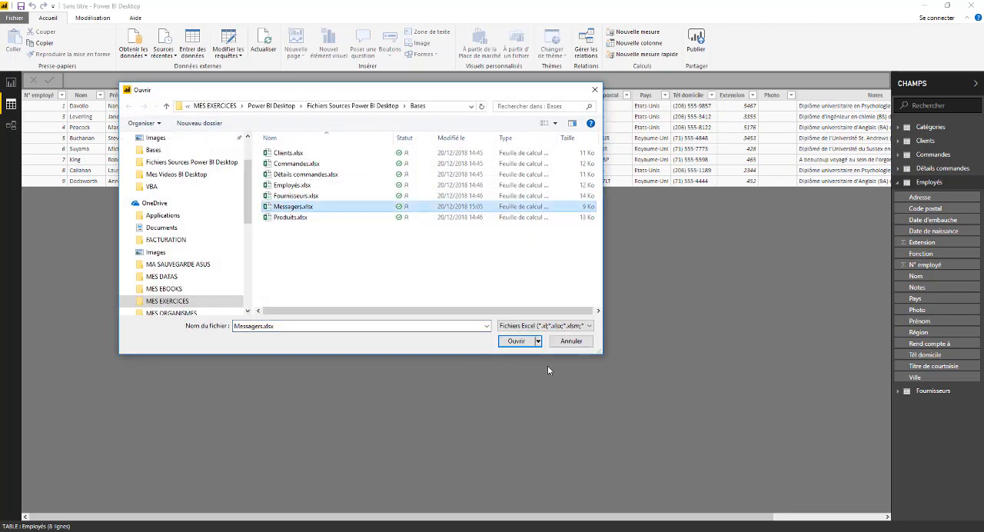
click(516, 340)
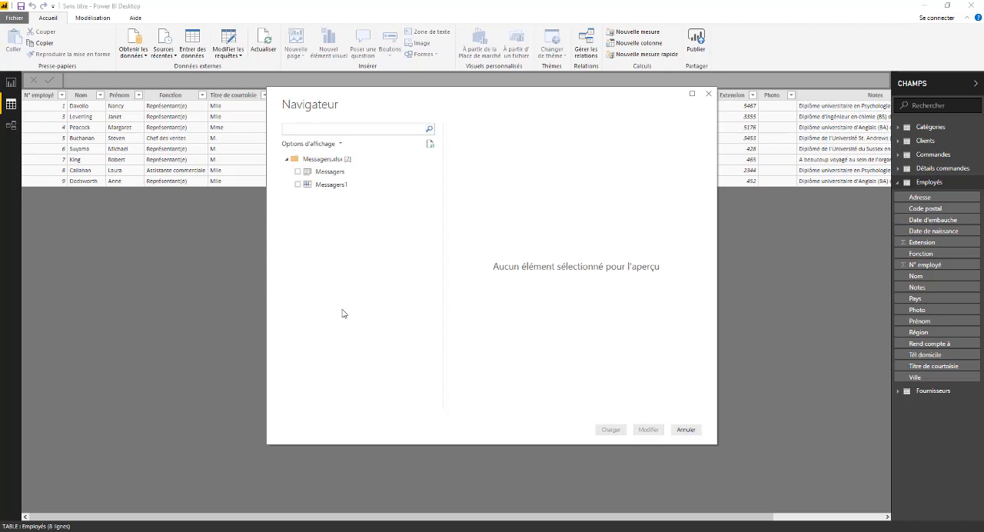
click(324, 172)
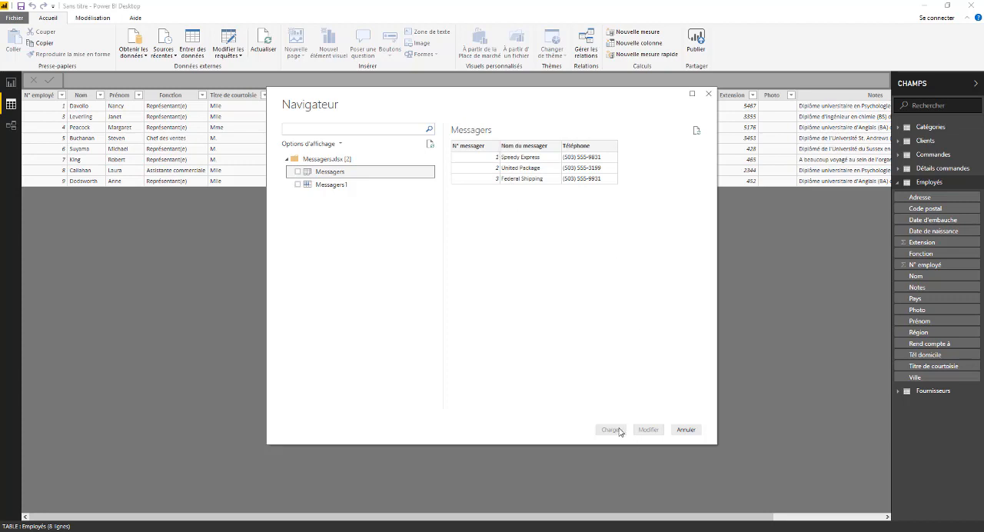
click(298, 172)
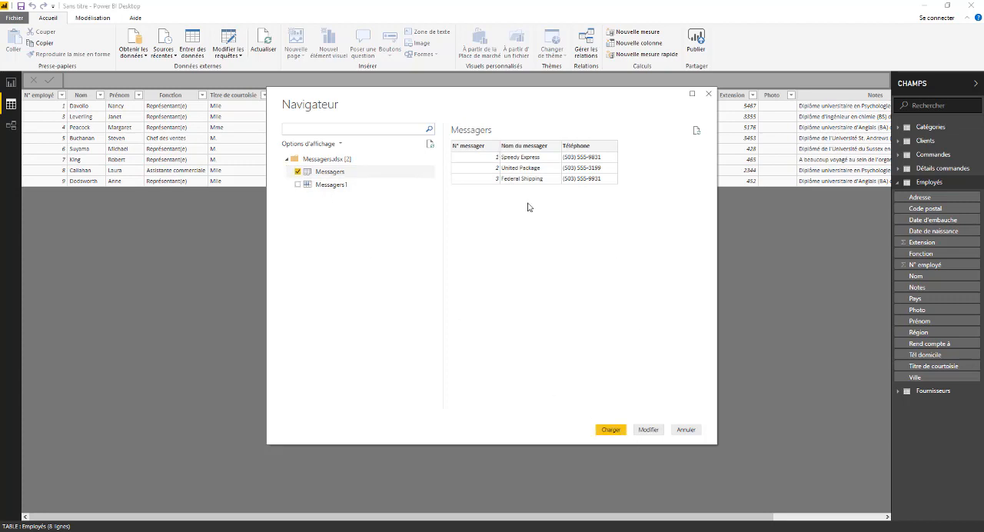
click(612, 429)
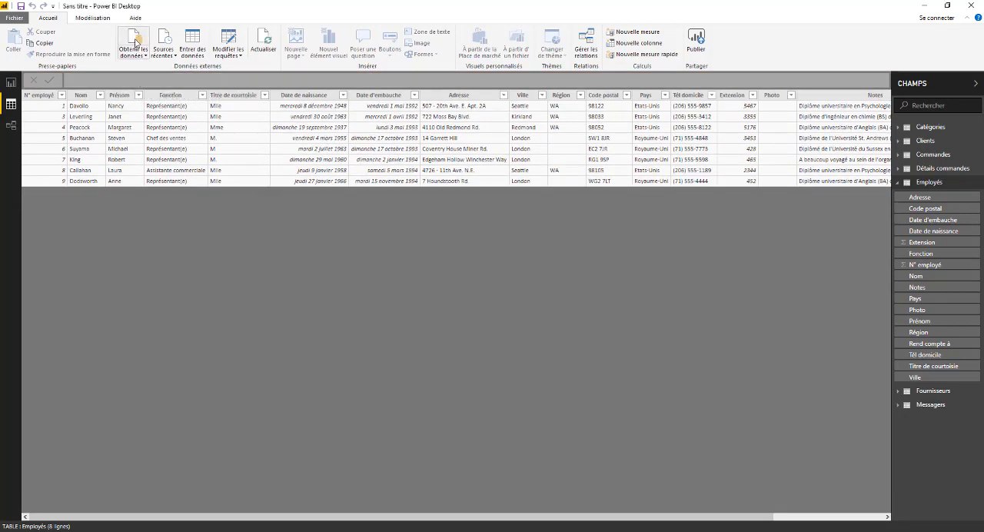
- Preview the columns of the Produits sheet in the Excel workbook Produits.xlsx and load it into the model
click(133, 41)
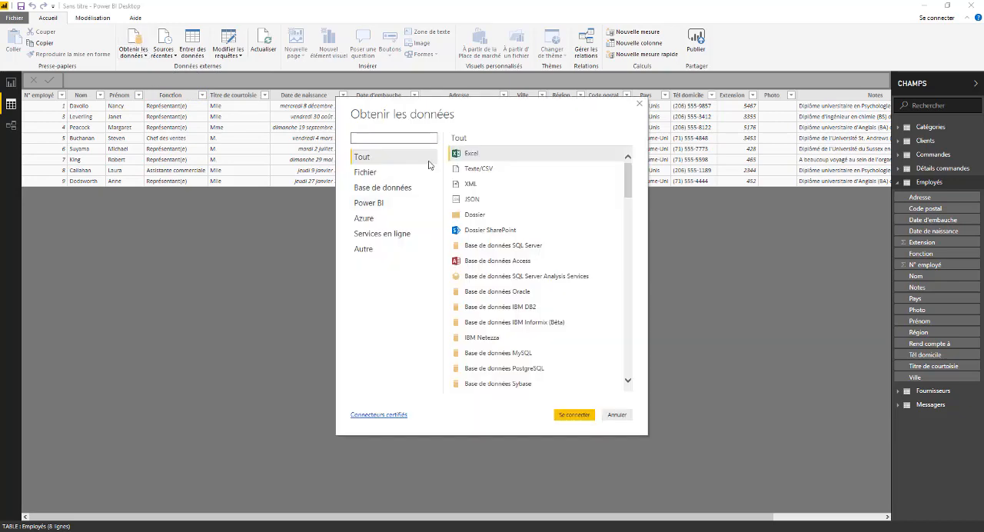
click(575, 414)
click(290, 218)
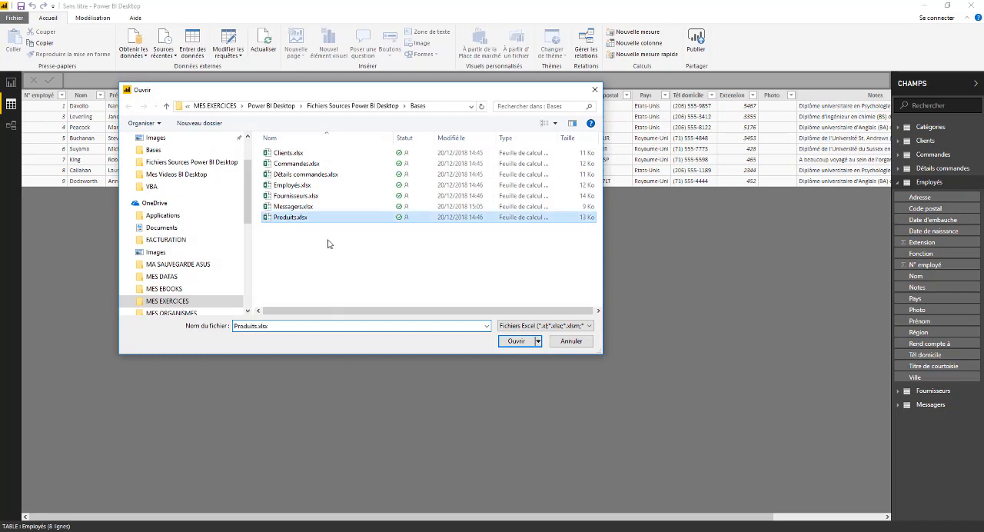
click(507, 342)
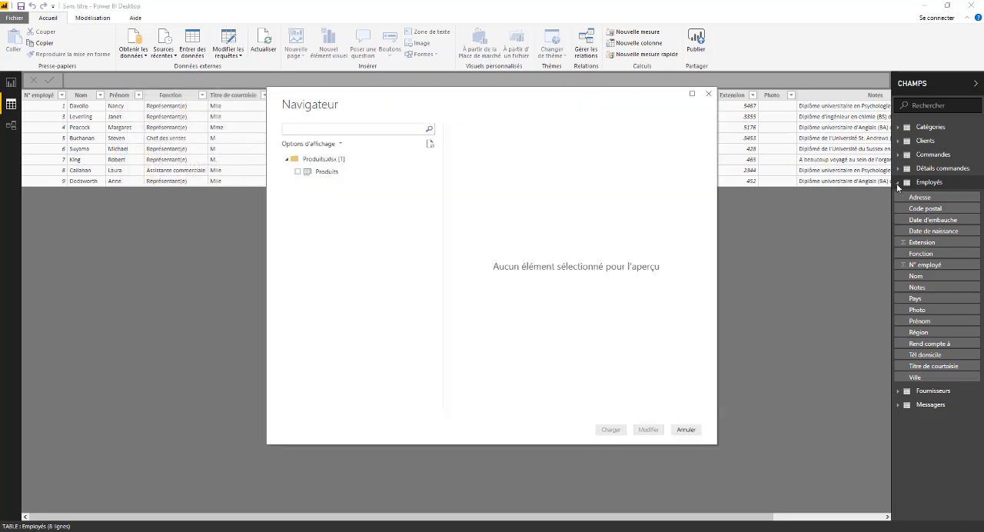
click(308, 173)
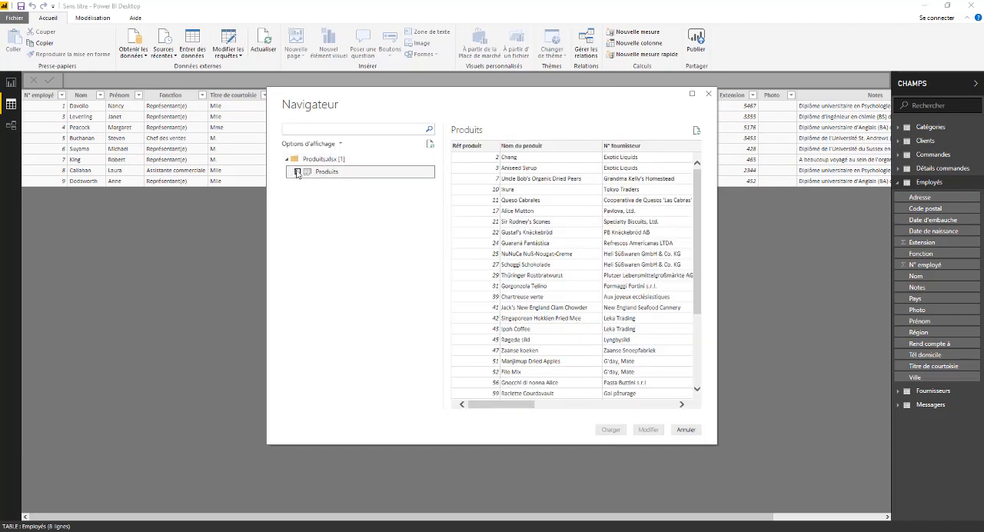
click(297, 172)
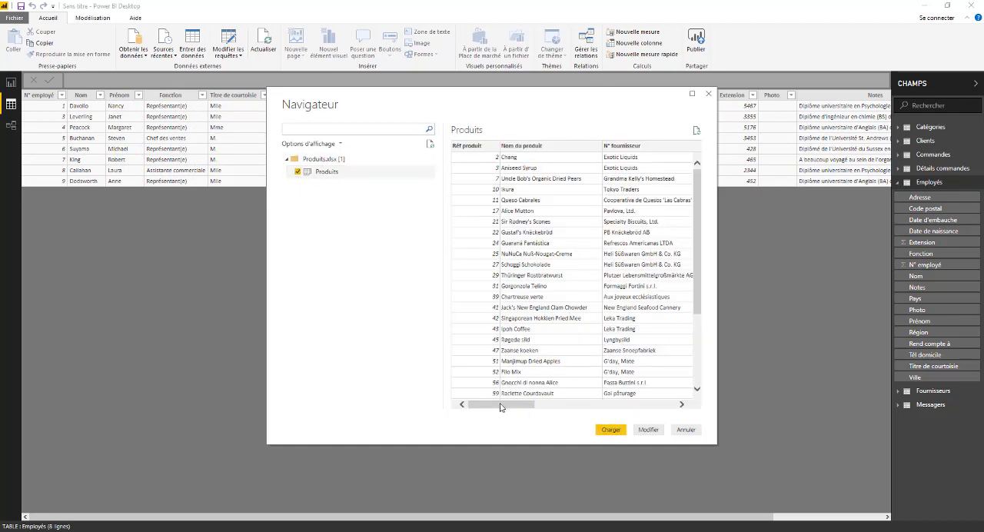
drag(500, 407, 697, 405)
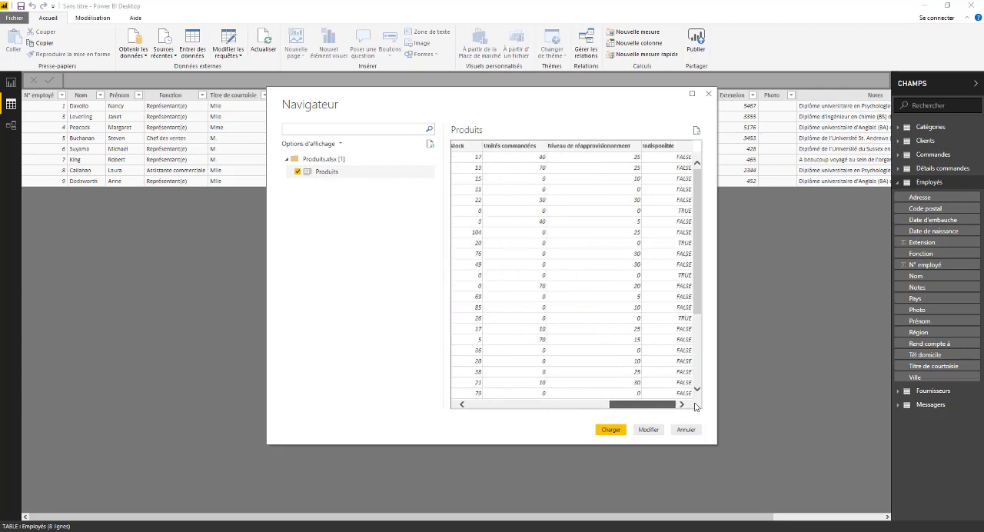
click(611, 431)
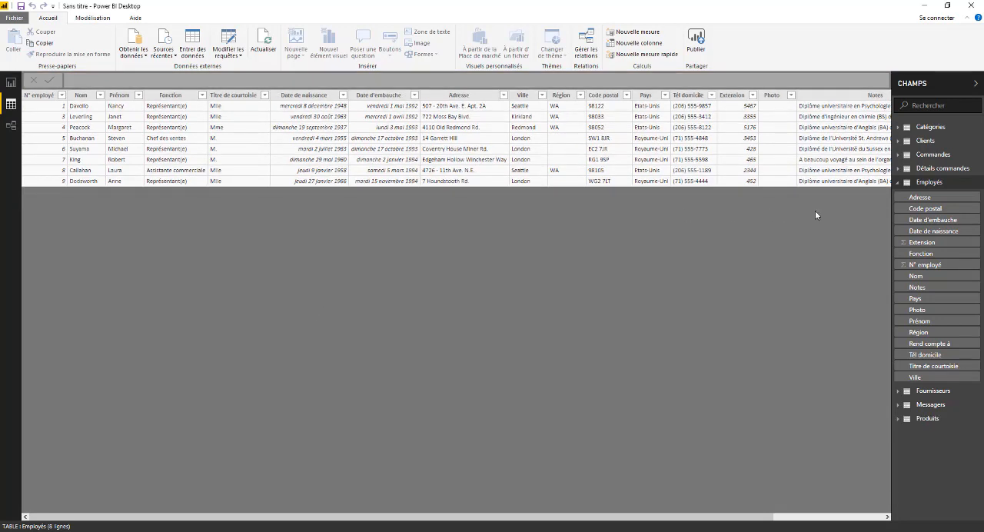
- Collapse the Employés field list and review the model's existing relationships in the diagram and in the relationship manager
click(897, 182)
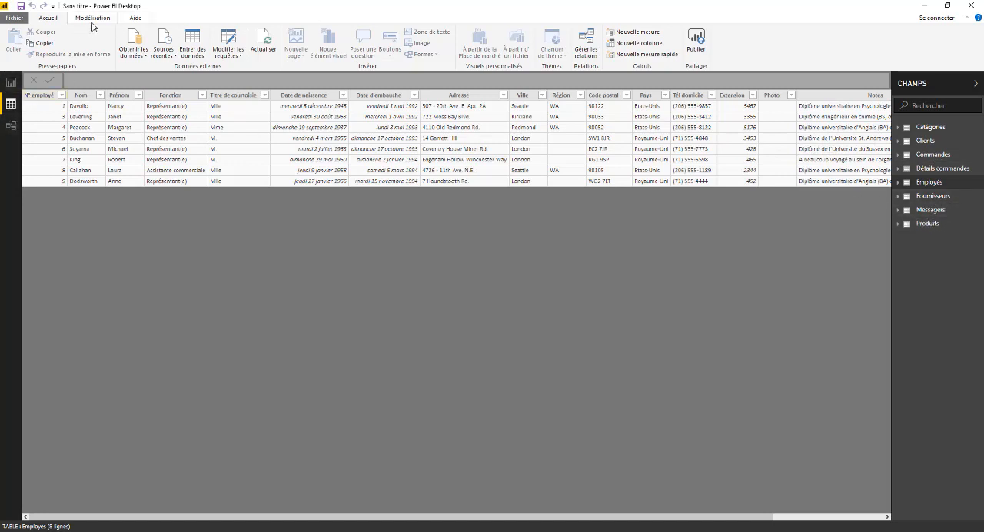
click(12, 127)
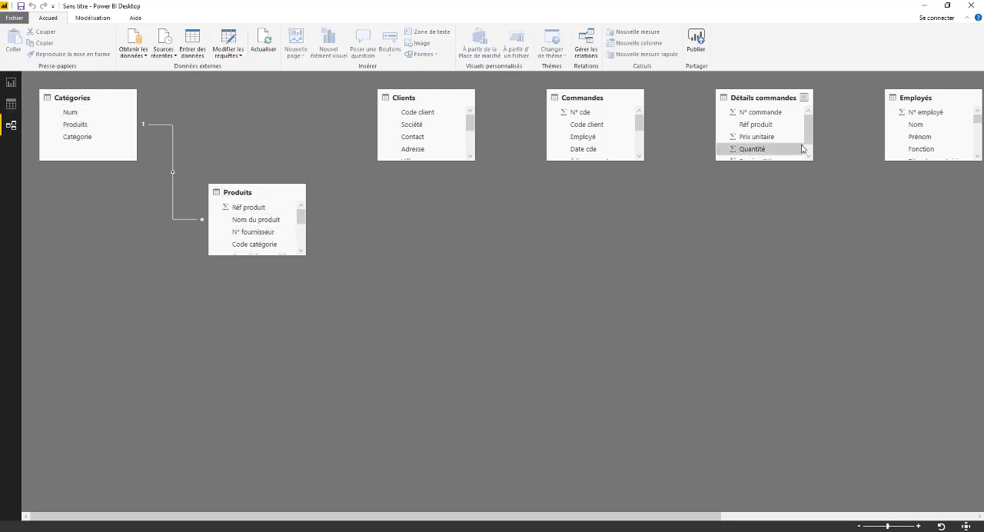
click(10, 104)
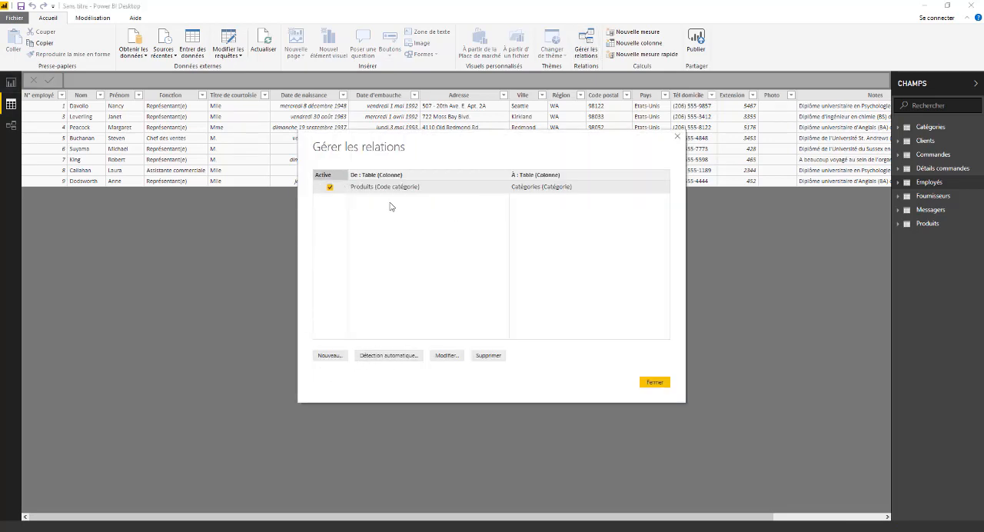
click(677, 137)
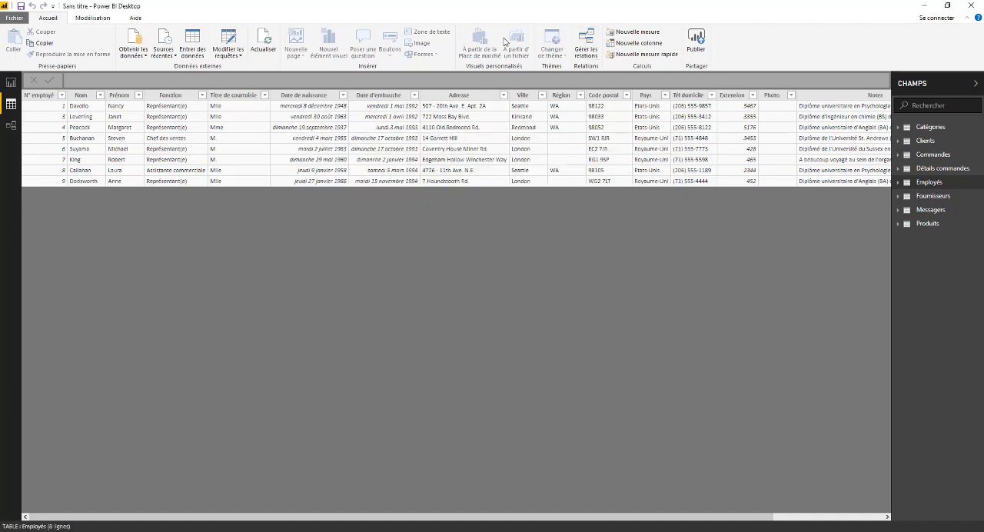
- In the relationship diagram, reposition the Produits, Clients and Commandes tables and enlarge Clients and Commandes to show all their fields
click(11, 124)
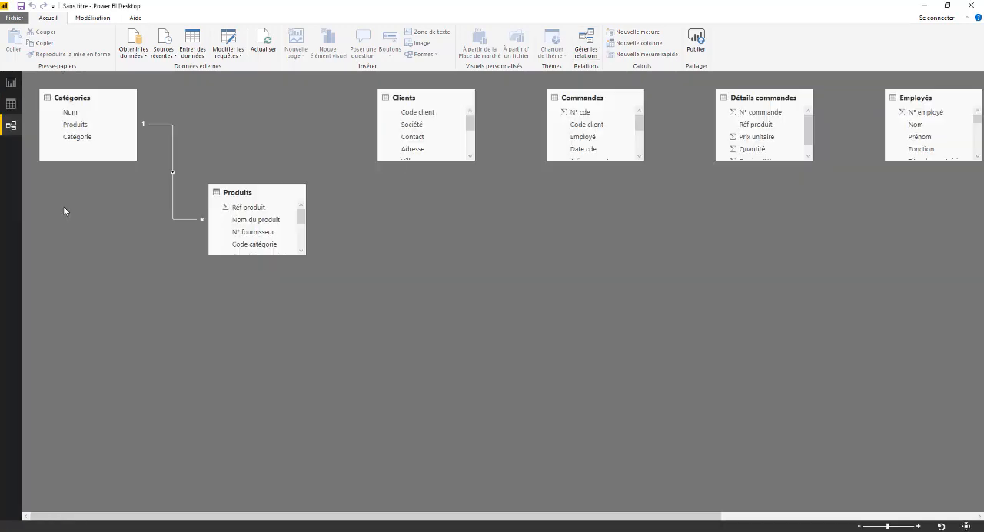
drag(265, 192, 221, 223)
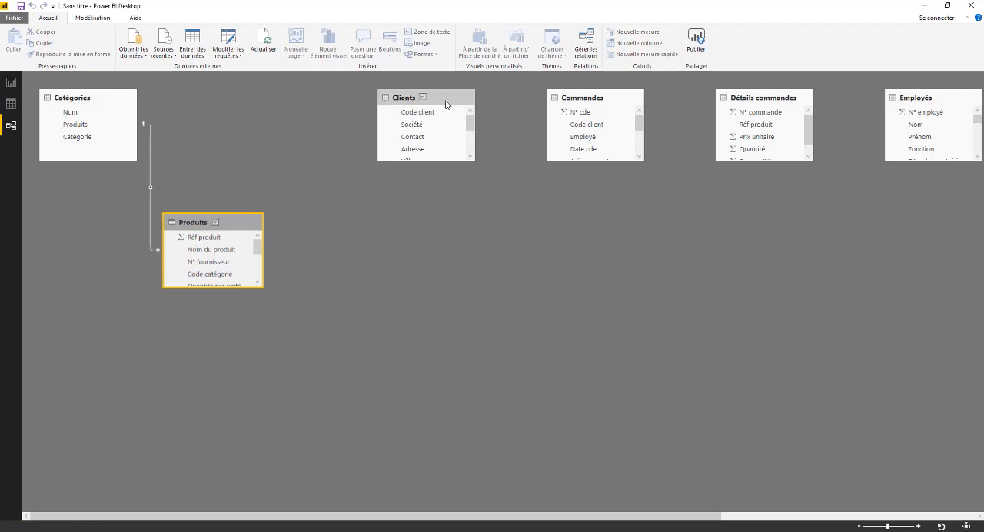
drag(449, 102, 364, 102)
drag(391, 161, 394, 227)
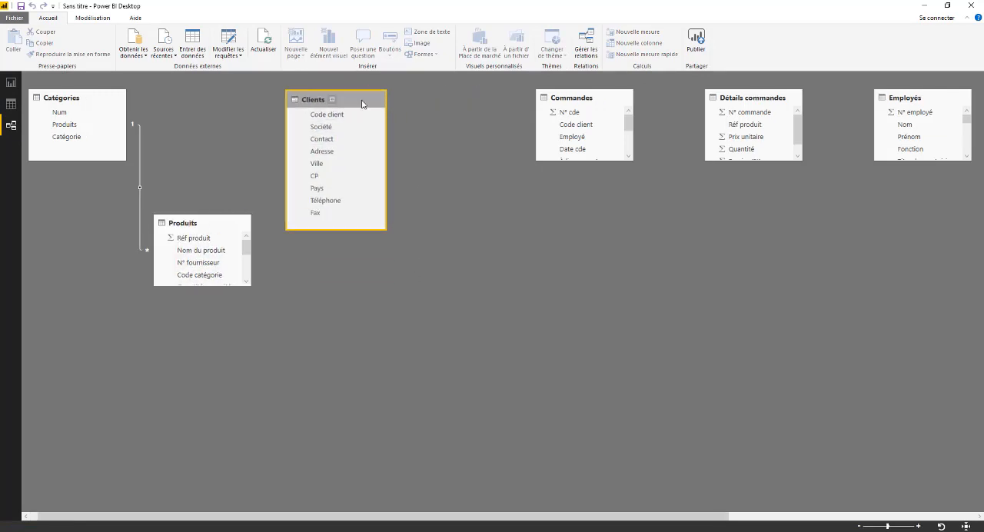
drag(384, 106, 412, 117)
drag(572, 98, 529, 112)
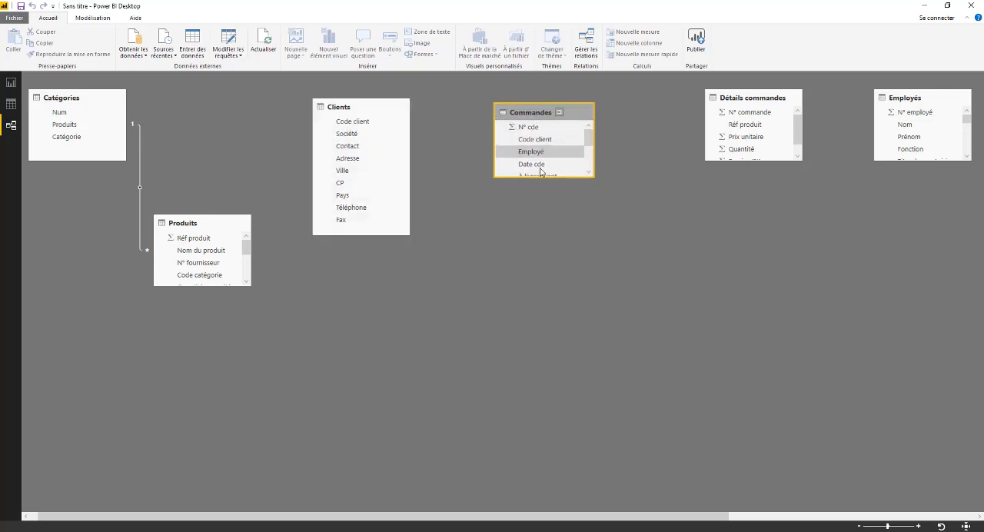
drag(592, 178, 591, 256)
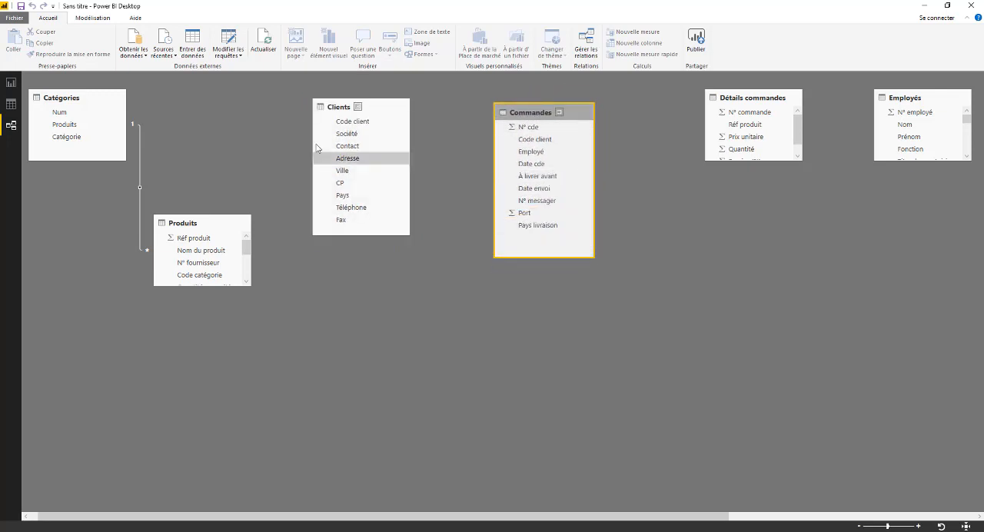
- Place Détails commandes below Clients with all fields showing, Employés beside Commandes, and Fournisseurs and Messagers in the lower row
drag(749, 98, 365, 283)
drag(366, 353, 395, 364)
drag(938, 97, 744, 117)
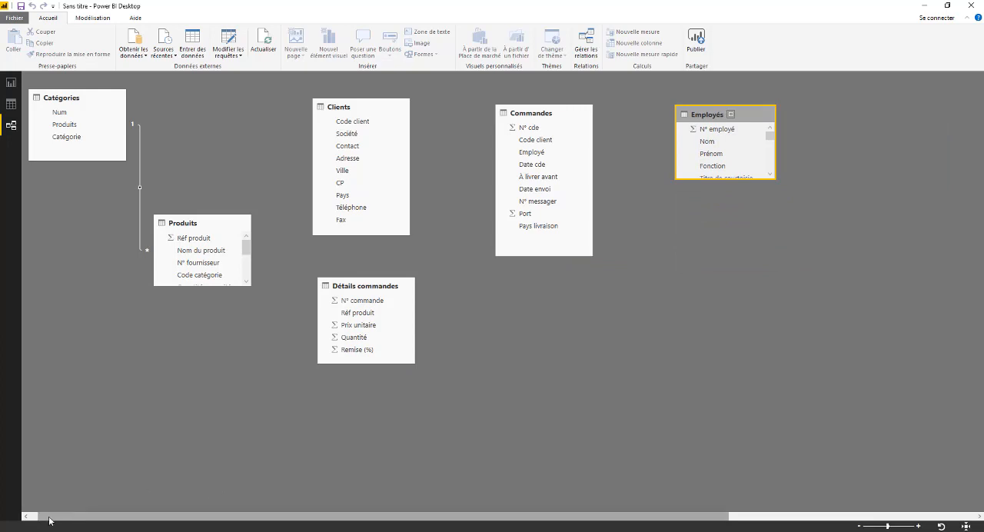
drag(61, 516, 387, 519)
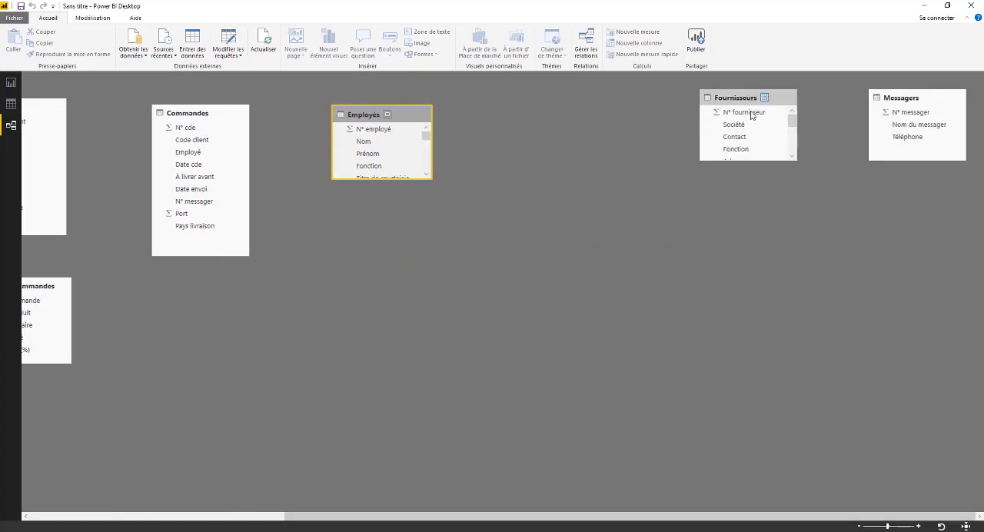
drag(736, 98, 159, 283)
drag(933, 100, 358, 288)
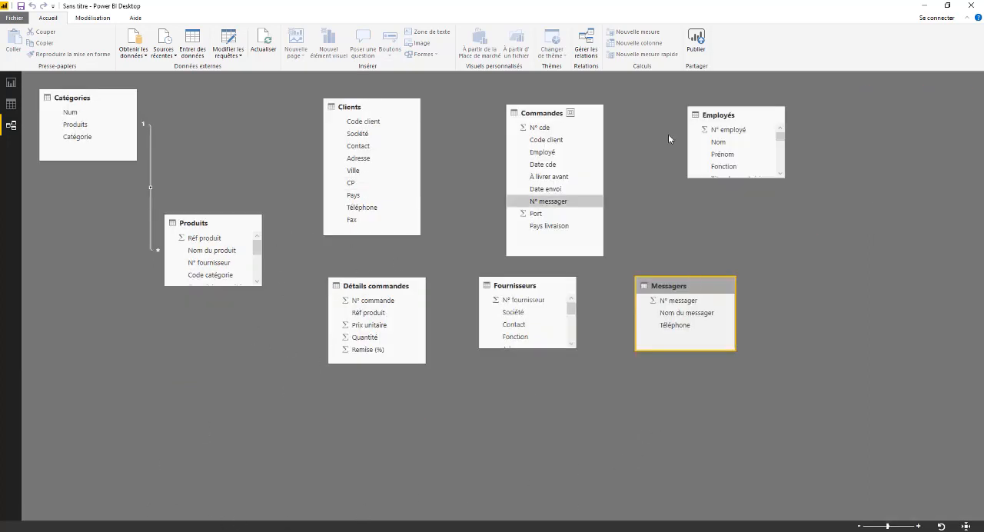
- Rearrange the diagram with Détails commandes beside Commandes, Employés beyond Messagers in the lower row, and Fournisseurs lower down
drag(767, 122, 853, 339)
drag(361, 292, 695, 112)
drag(545, 114, 518, 107)
drag(392, 98, 381, 96)
drag(526, 290, 455, 333)
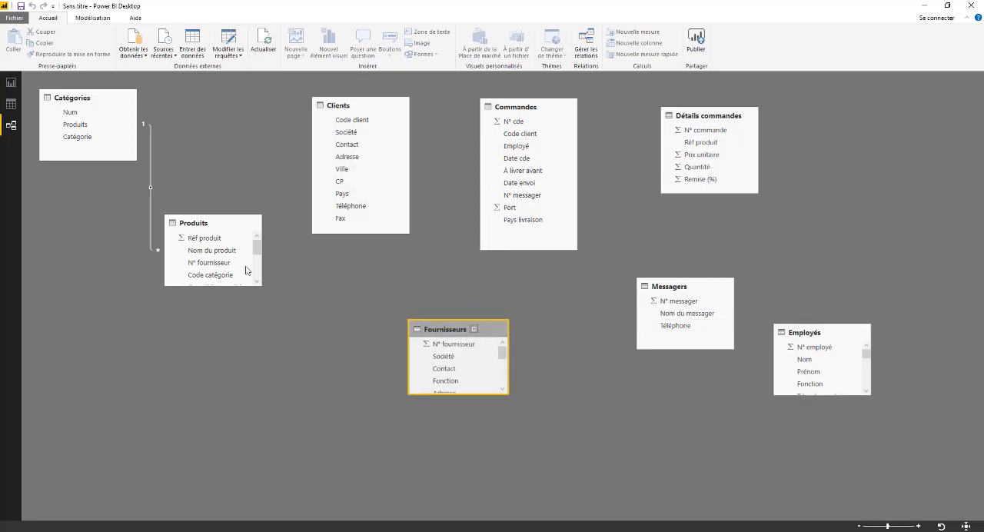
- Place Produits below Catégories, enlarge it to show all its fields, and position Fournisseurs beside it
drag(229, 226, 157, 230)
drag(450, 331, 275, 331)
drag(159, 295, 164, 373)
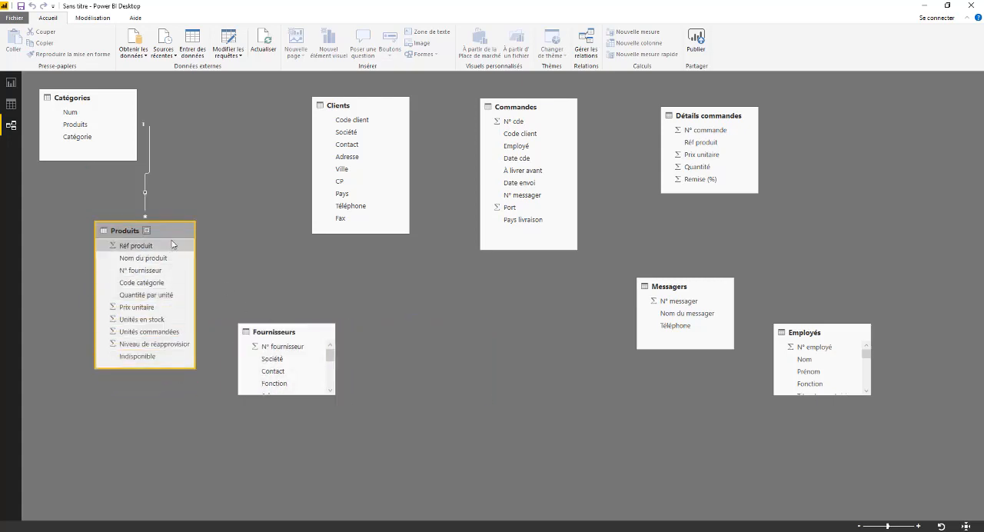
drag(175, 235, 190, 226)
drag(315, 332, 353, 329)
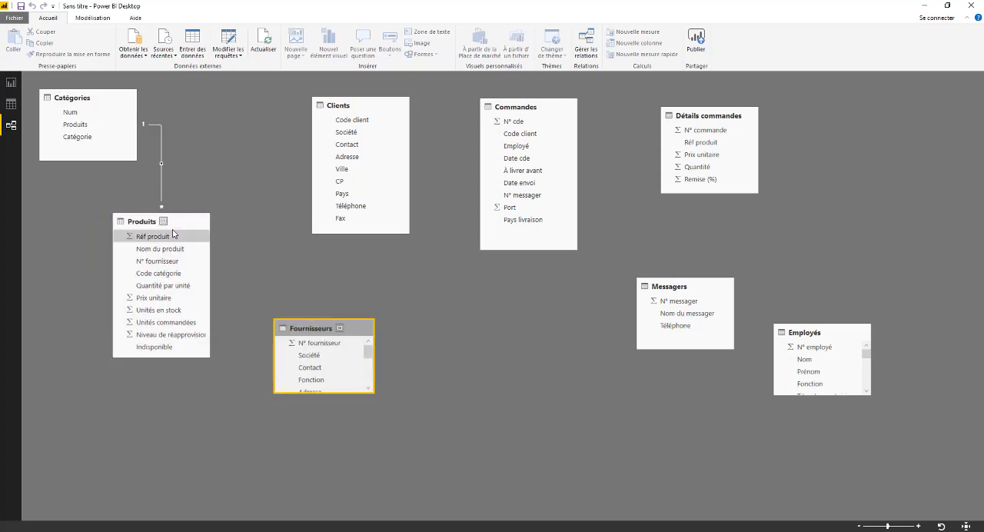
mouse_move(181, 226)
mouse_down()
mouse_move(197, 229)
mouse_move(188, 230)
mouse_up()
drag(350, 329, 347, 325)
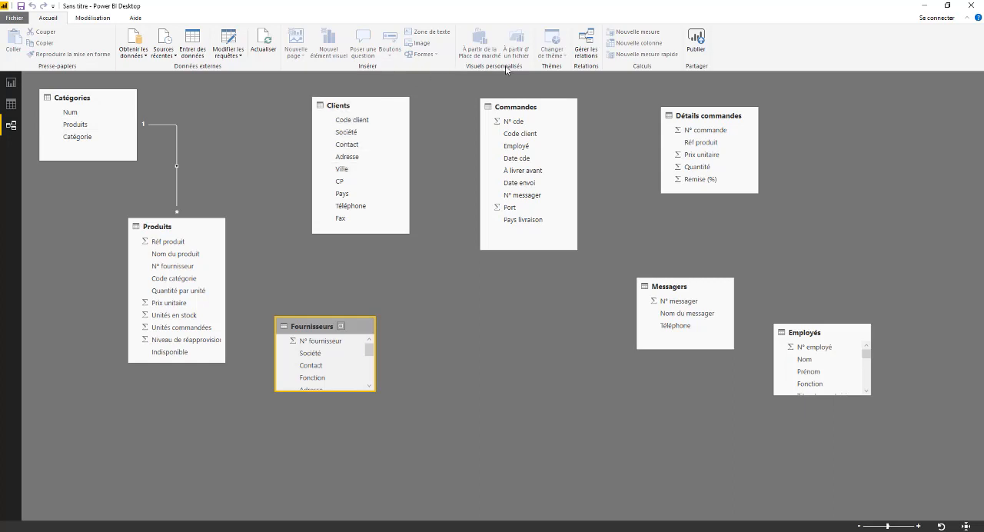
- Relate Code client in Clients to Code client in Commandes, and move the Commandes table slightly away from Clients
click(346, 123)
drag(380, 124, 519, 139)
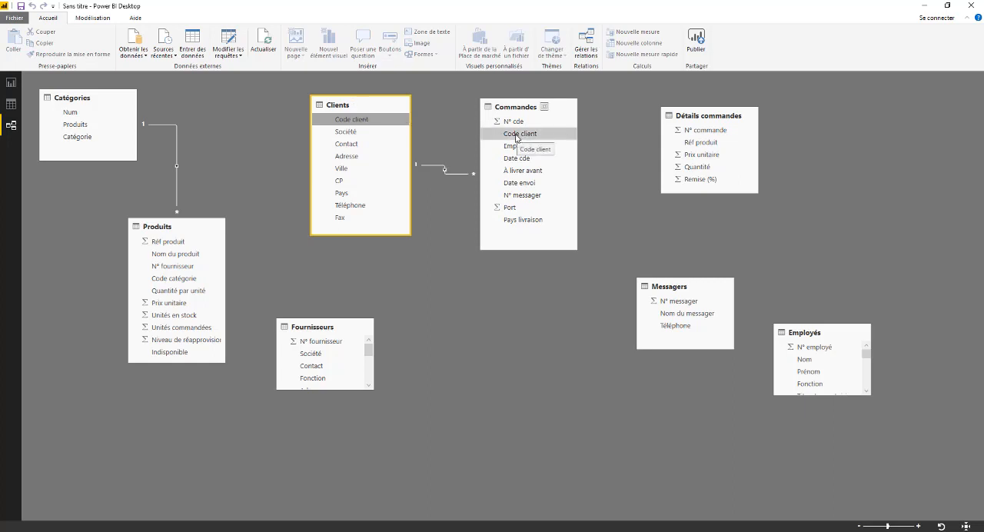
click(561, 103)
drag(561, 104, 592, 117)
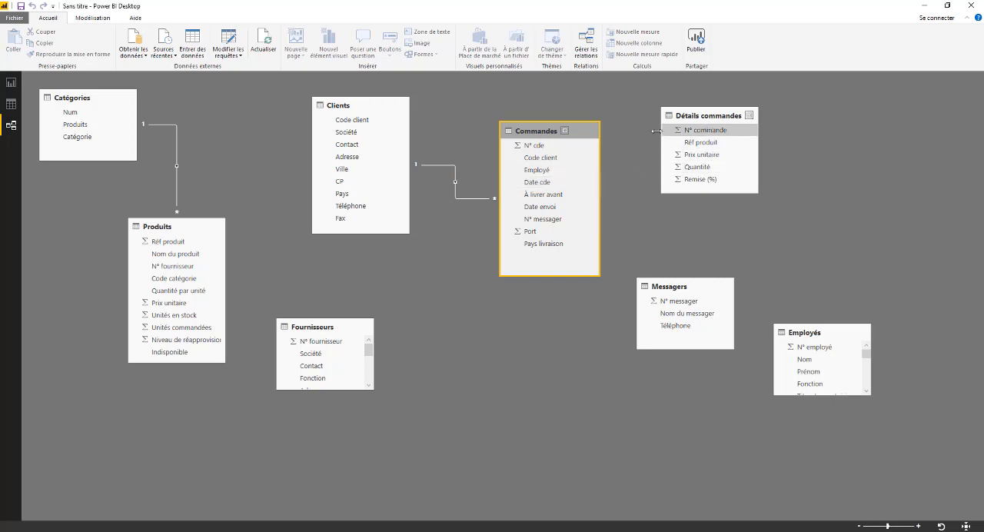
- Relate Commandes to Détails commandes through N° cde and N° commande, and to Messagers through N° messager, spacing out both linked tables
drag(535, 148, 697, 131)
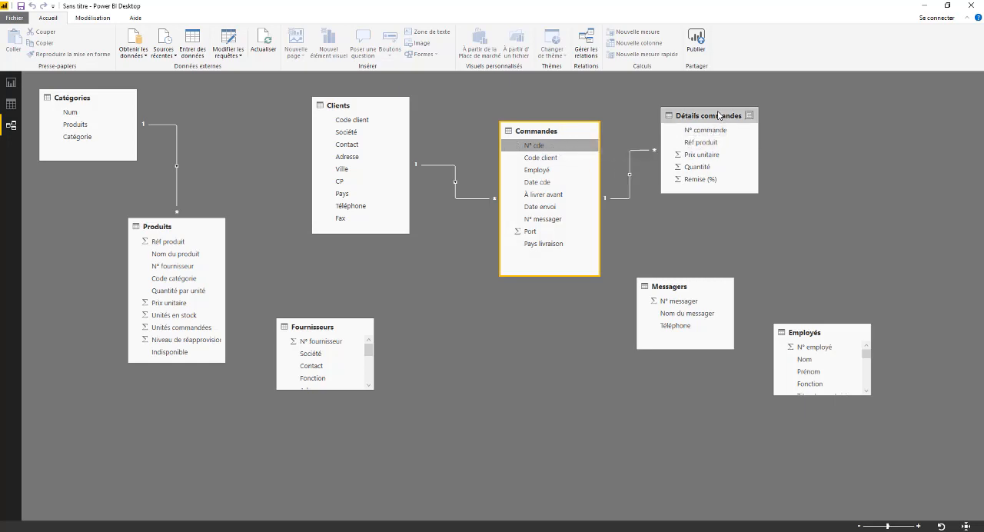
drag(721, 116, 748, 117)
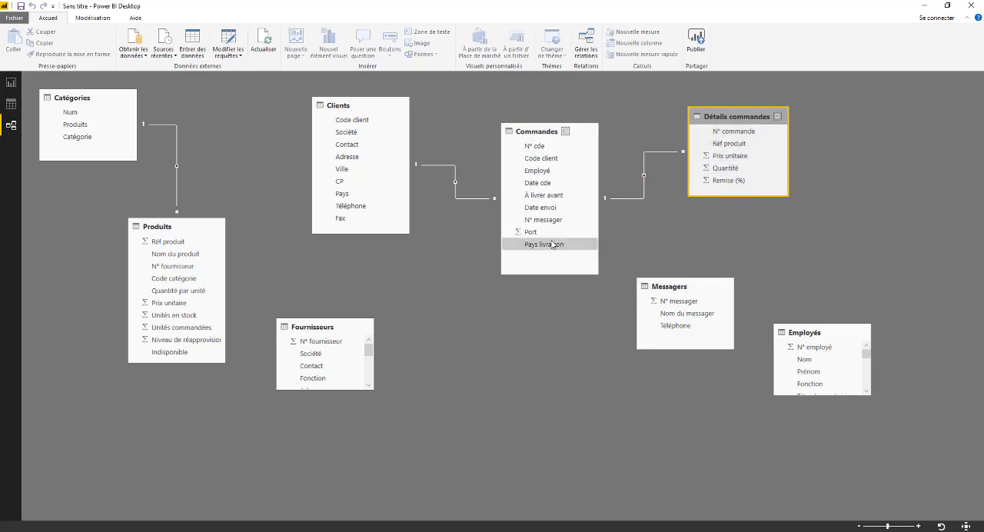
drag(550, 223, 735, 284)
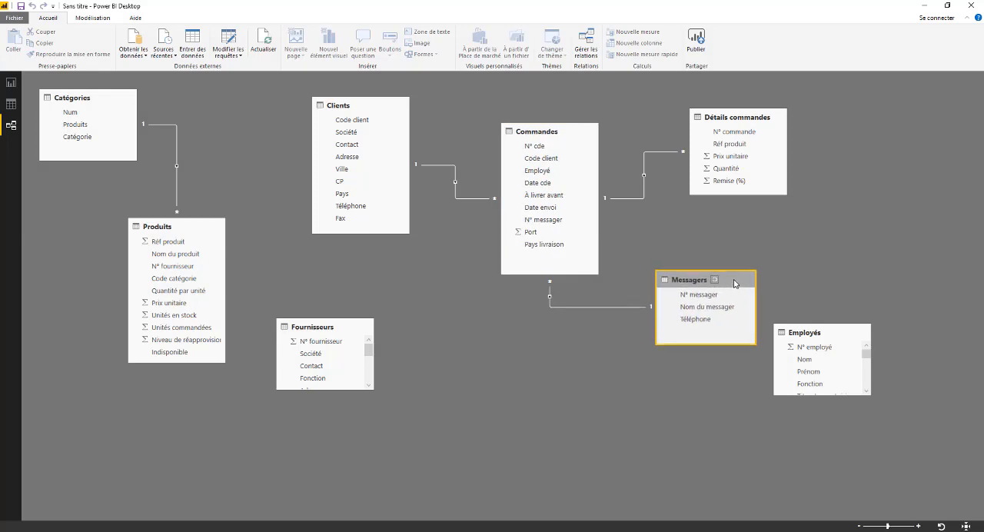
- Open the relationship between Commandes and Messagers, review its cross-filter direction and cardinality options, and close it without changes
click(597, 307)
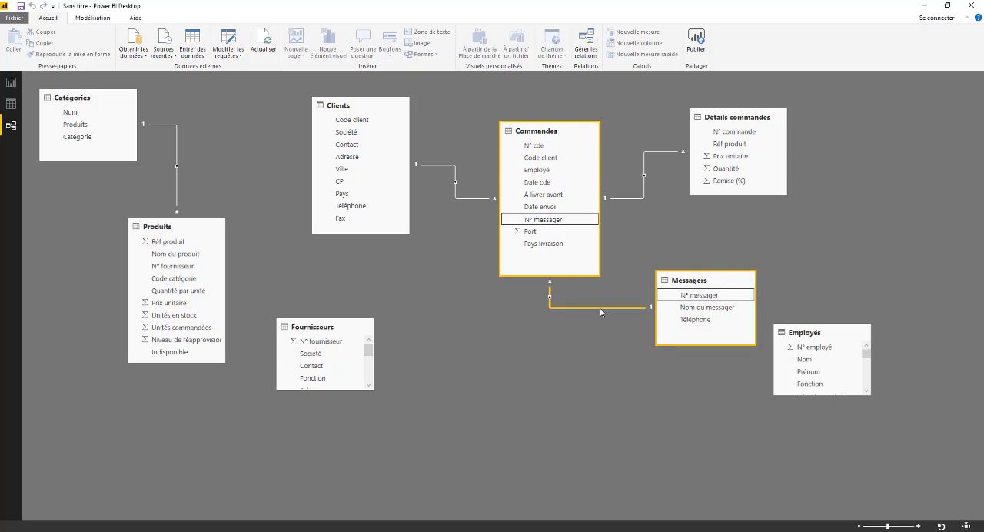
double_click(598, 308)
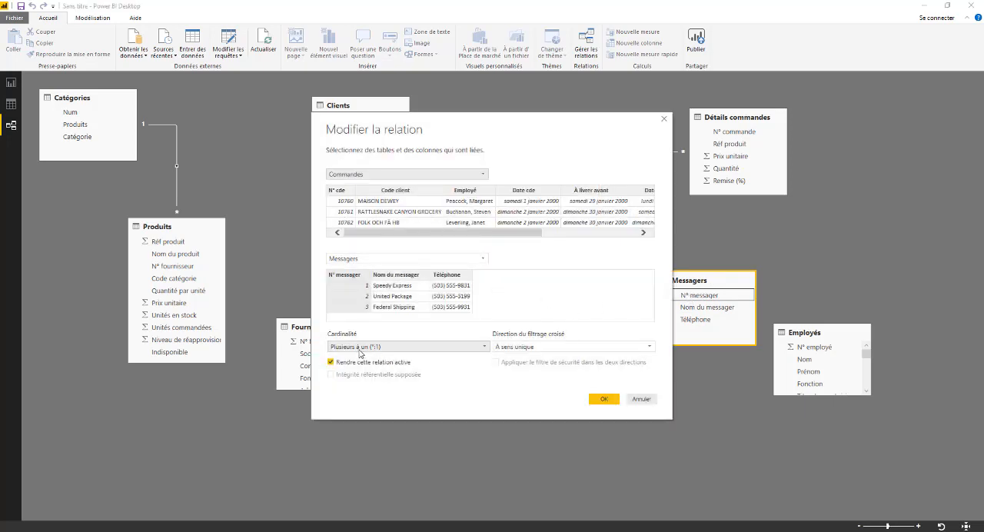
click(651, 348)
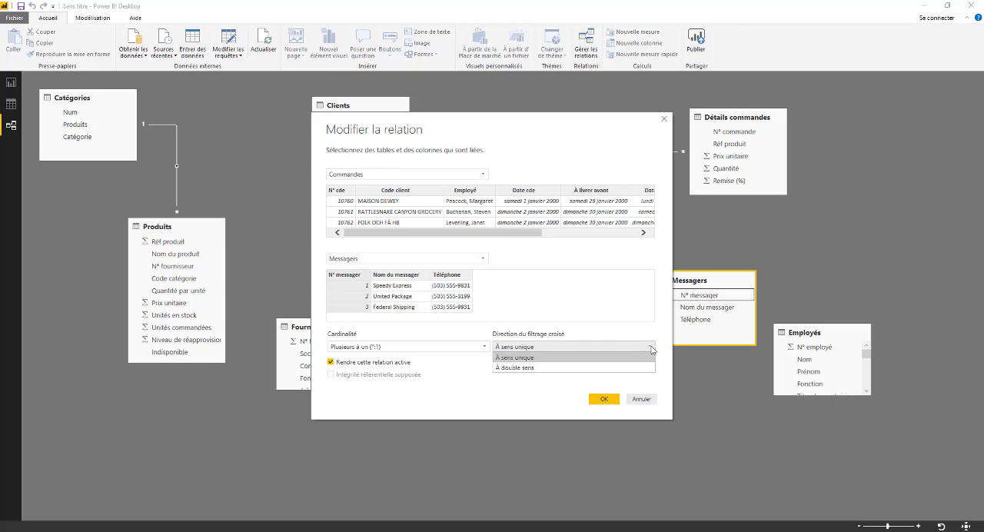
click(651, 348)
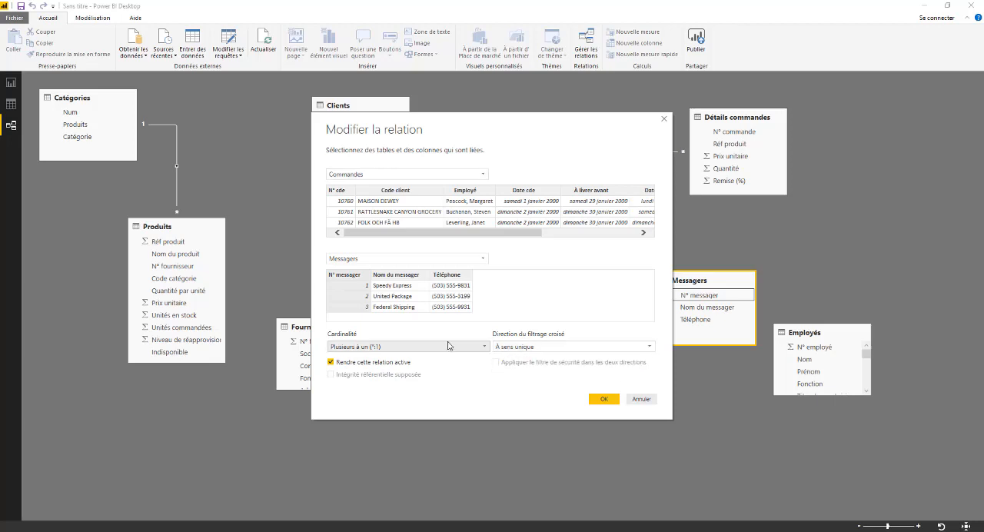
click(485, 349)
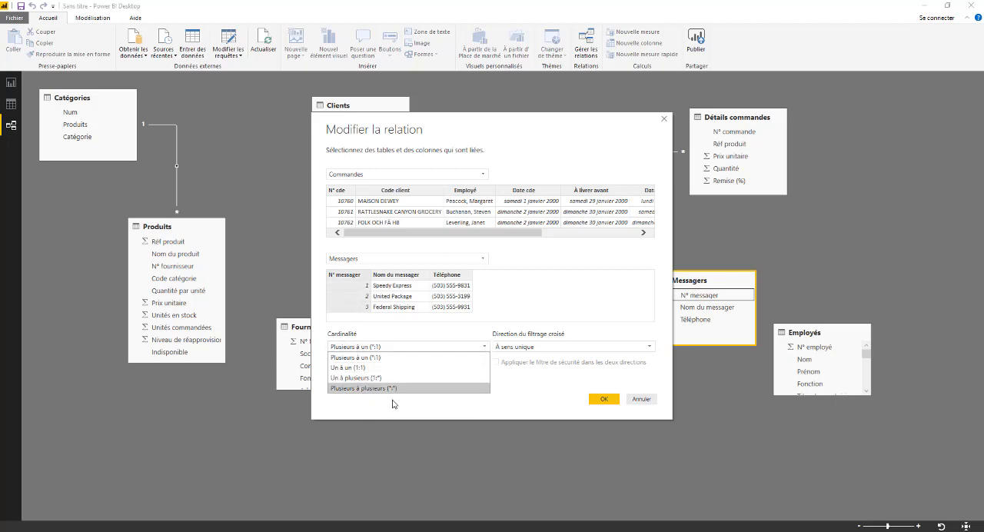
click(646, 402)
click(646, 402)
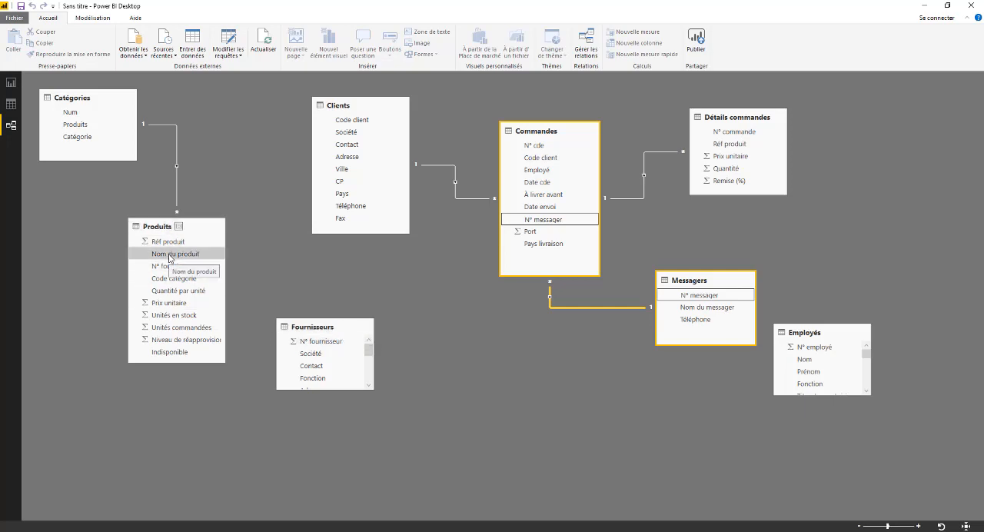
- Relate N° fournisseur in Produits to N° fournisseur in Fournisseurs, and enlarge Employés beyond Détails commandes to show all its fields
drag(174, 266, 350, 335)
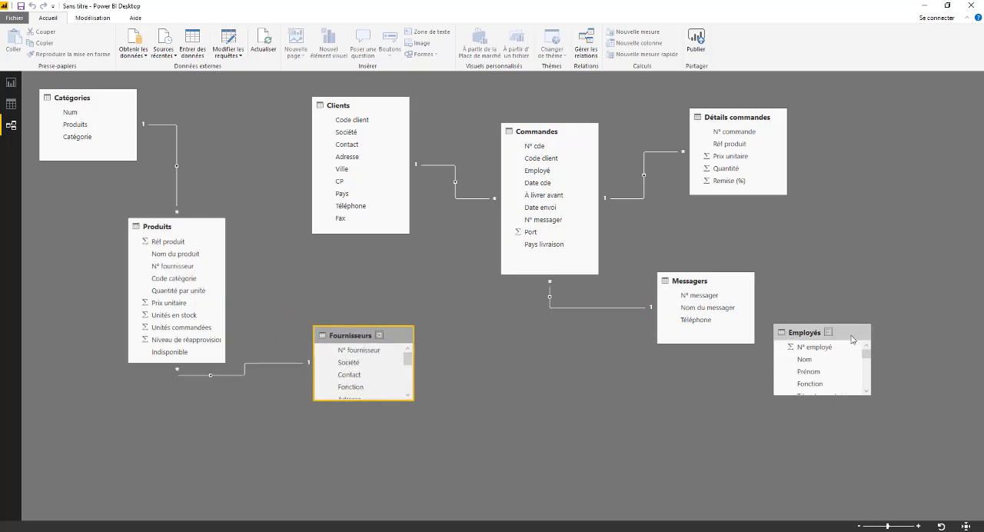
drag(853, 338, 887, 295)
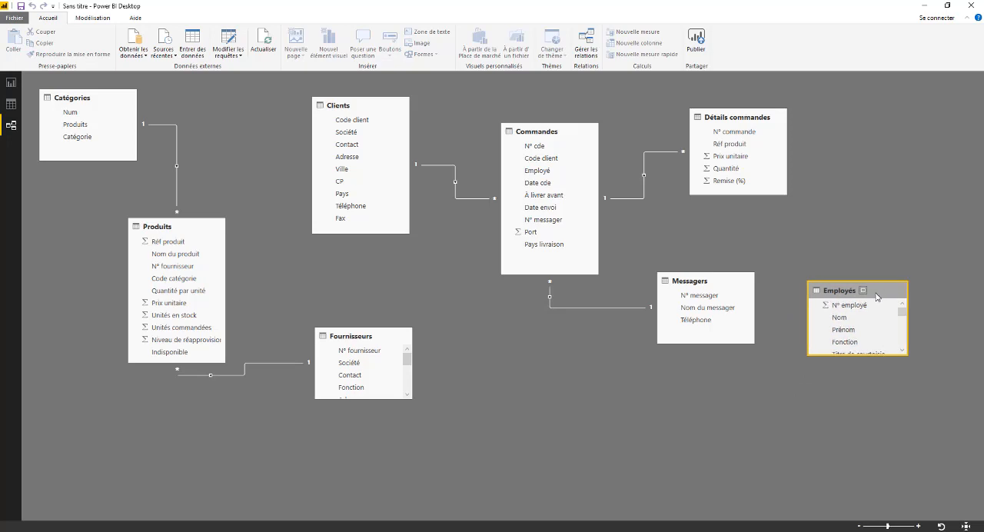
drag(873, 298, 896, 194)
drag(901, 250, 927, 413)
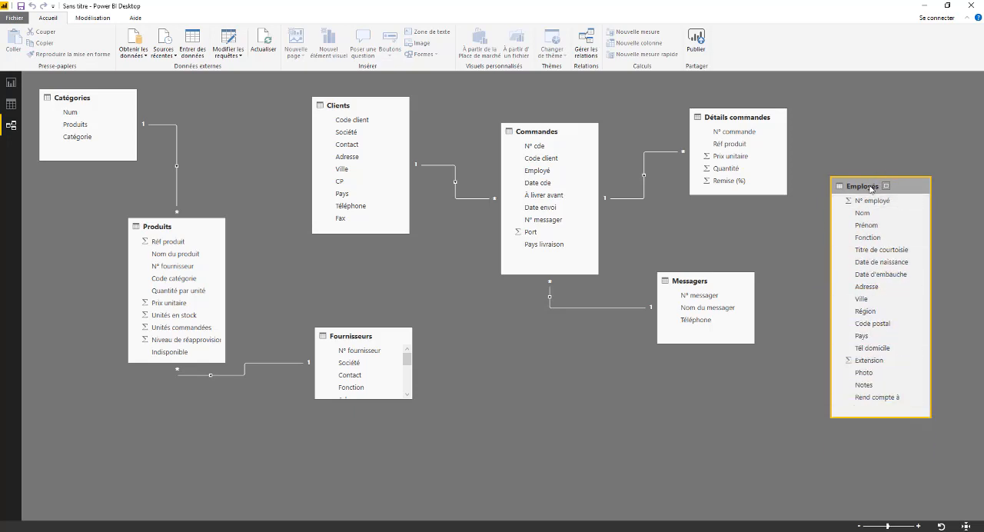
drag(868, 190, 878, 146)
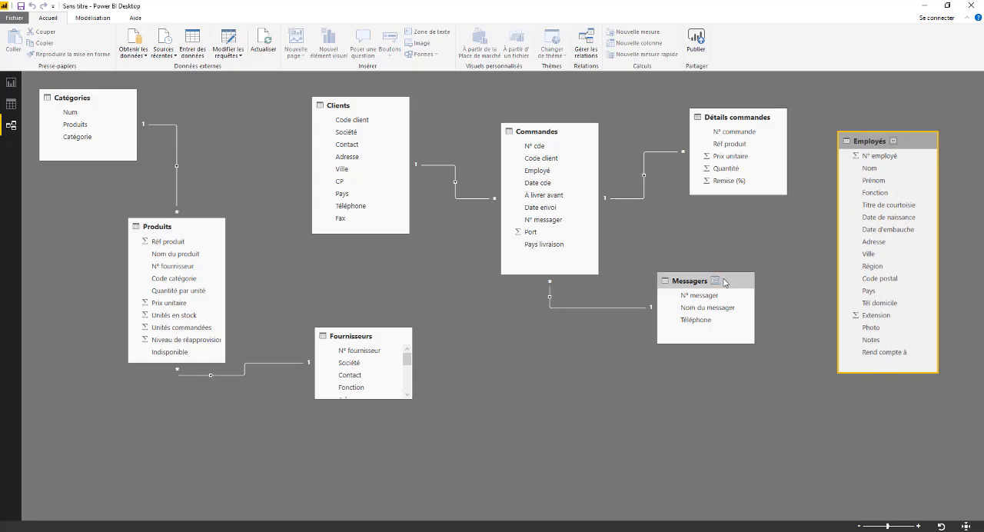
- Place Messagers below Commandes and Employés below Détails commandes, and relate the Employé field of Commandes to Employés
drag(729, 285, 584, 363)
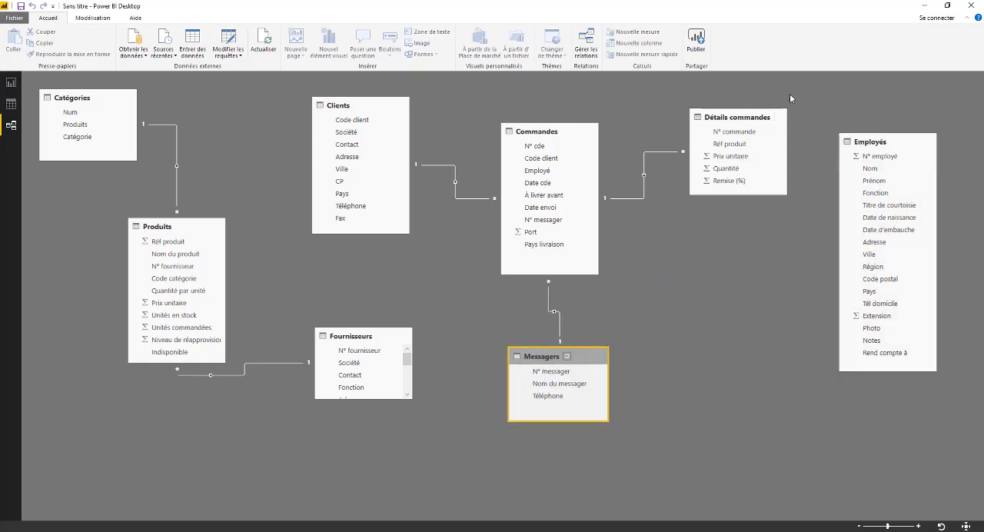
drag(764, 122, 772, 115)
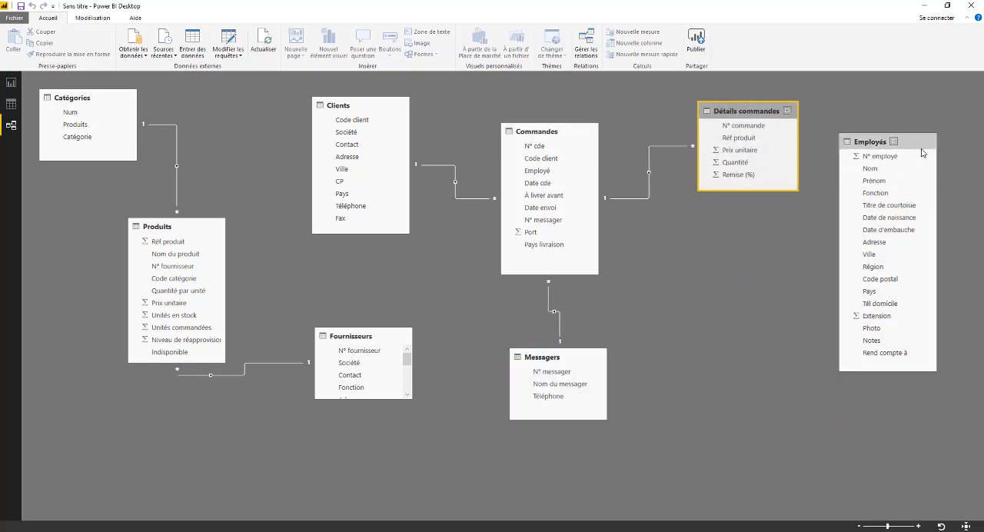
drag(924, 149, 786, 228)
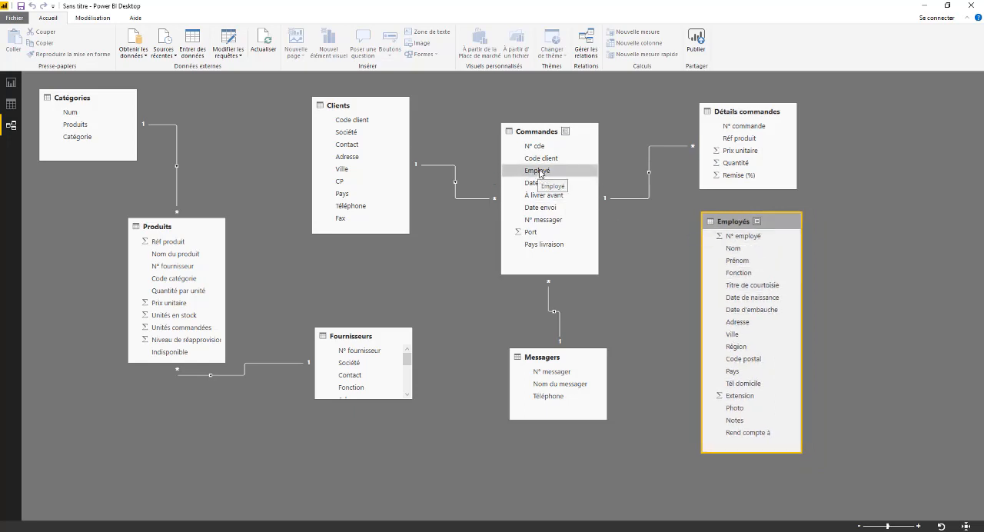
drag(538, 172, 717, 255)
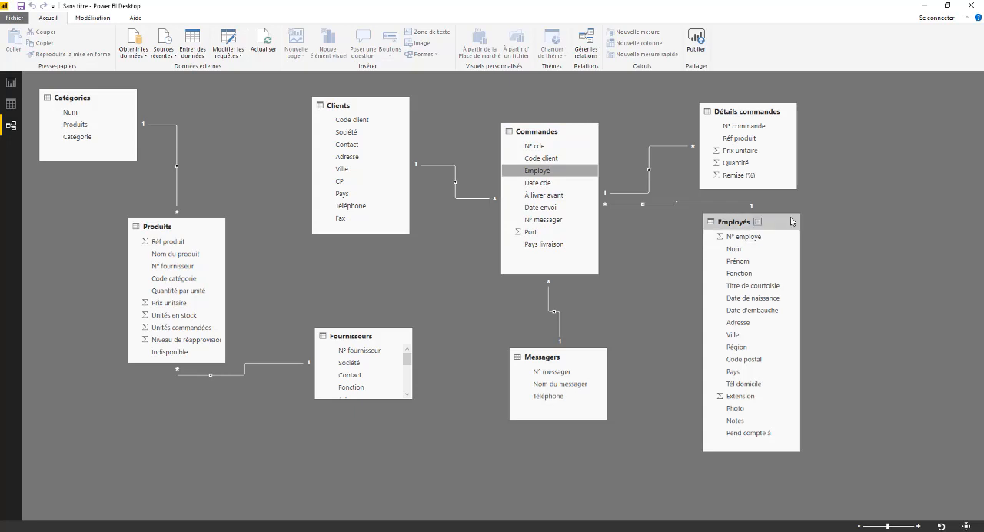
mouse_move(781, 223)
mouse_down()
mouse_move(800, 222)
mouse_move(783, 221)
mouse_move(783, 234)
mouse_up()
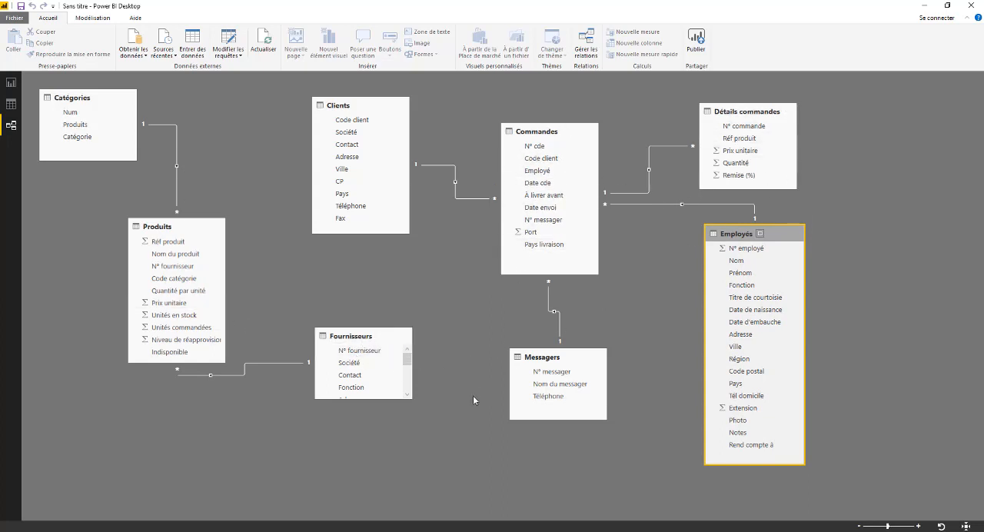
- Enlarge Fournisseurs to show all its fields, raise it slightly, and relate Réf produit in Produits to Réf produit in Détails commandes
drag(378, 399, 382, 463)
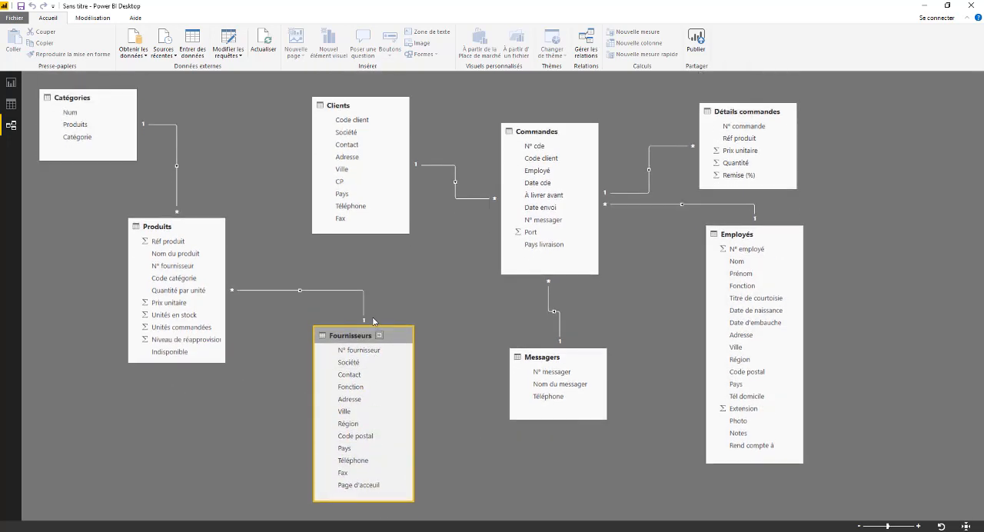
drag(351, 335, 352, 287)
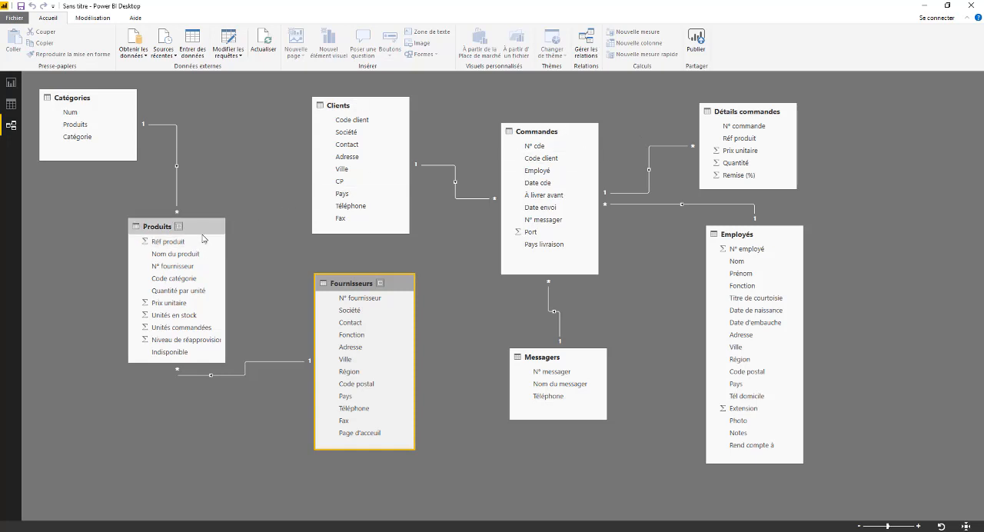
drag(167, 243, 648, 171)
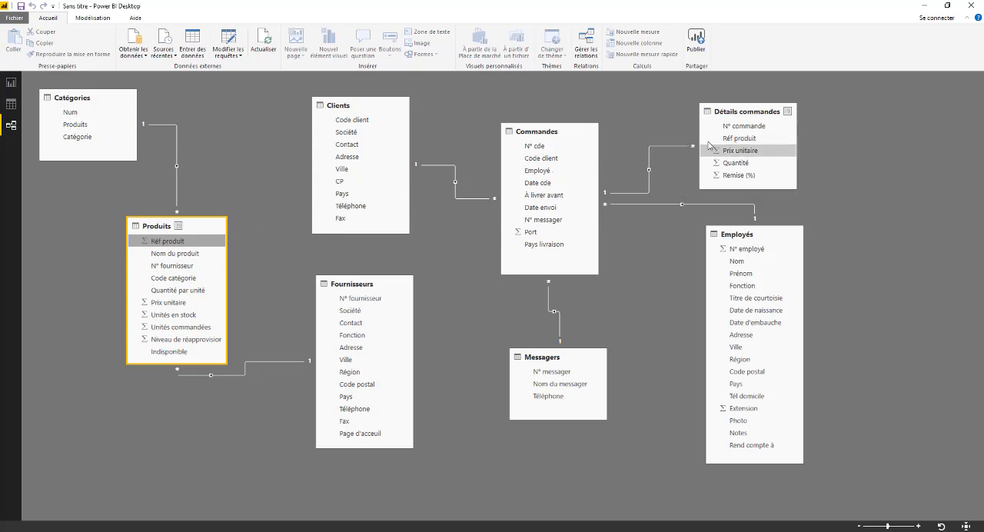
- Rearrange the diagram with Produits beyond Détails commandes, Catégories below it, Fournisseurs below Clients, and Messagers beside Commandes
drag(207, 228, 943, 166)
drag(114, 106, 955, 413)
drag(342, 104, 108, 97)
drag(407, 284, 178, 282)
drag(568, 132, 362, 101)
drag(589, 352, 518, 88)
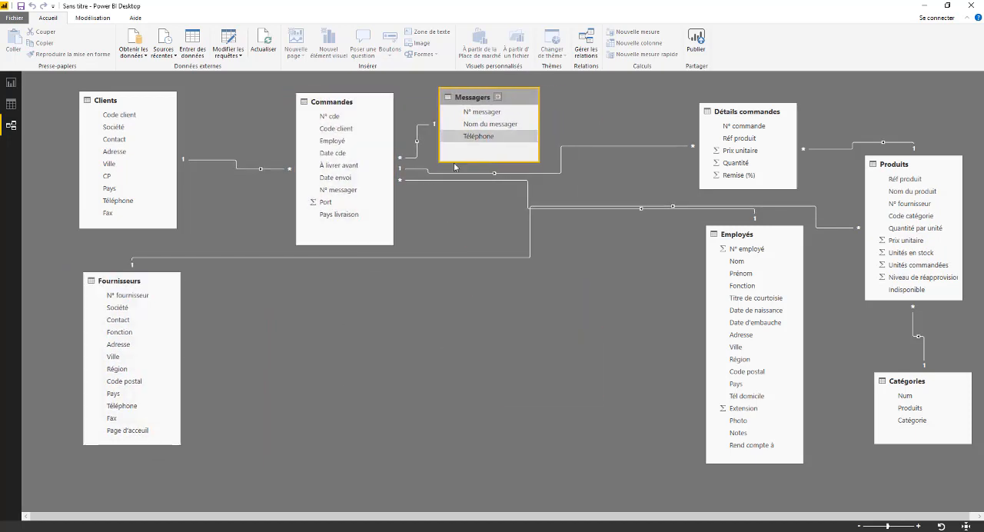
- Move Employés below Clients, Produits below Détails commandes, and Fournisseurs beside Produits above Catégories
click(777, 238)
drag(776, 238, 585, 234)
click(925, 168)
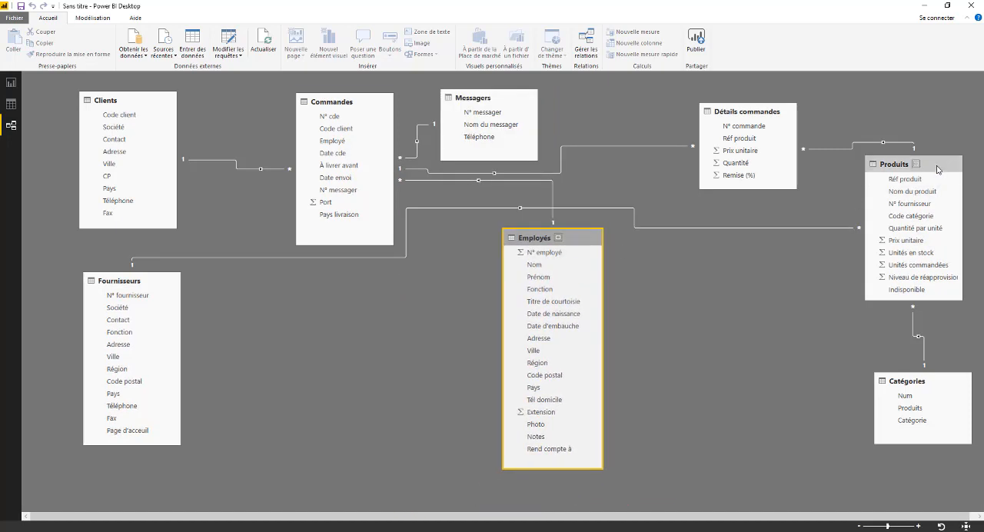
drag(925, 168, 760, 234)
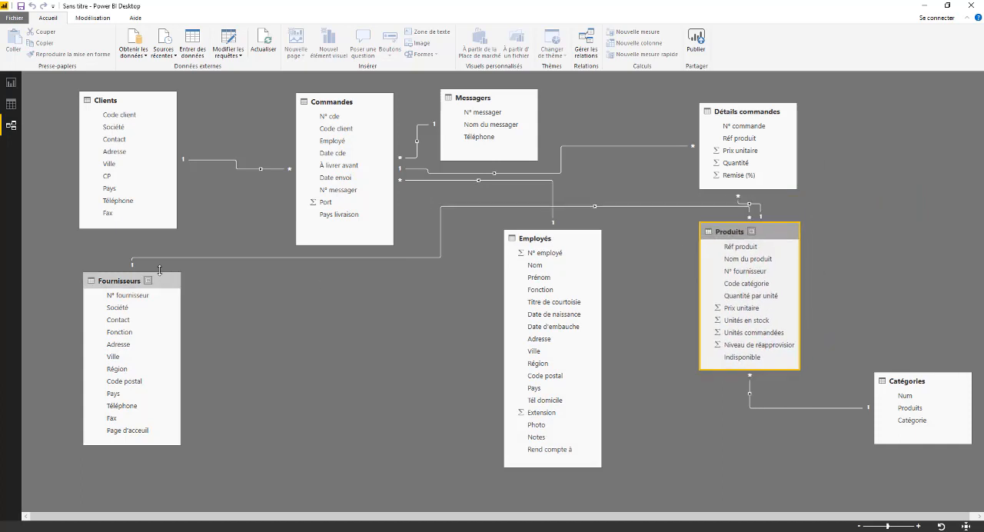
drag(154, 286, 944, 199)
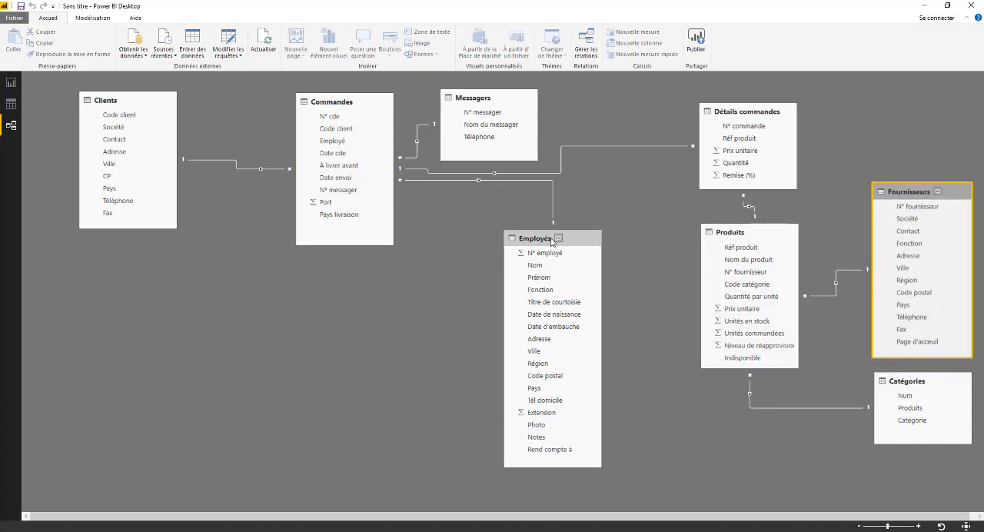
drag(505, 252, 162, 260)
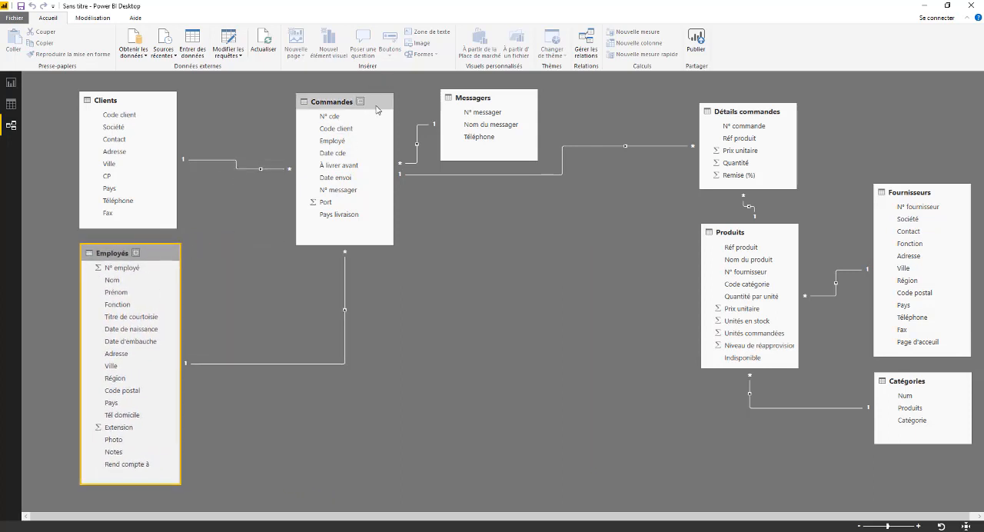
- Compact the diagram by bringing Commandes and Messagers closer to Clients, Détails commandes below Messagers, and Produits, Fournisseurs and Catégories nearer
drag(376, 107, 335, 110)
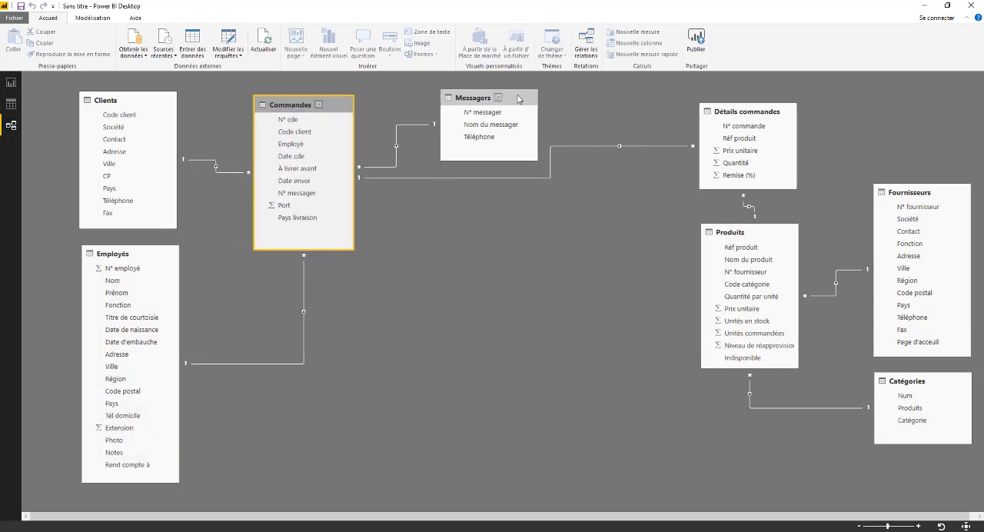
drag(522, 100, 496, 97)
drag(760, 116, 482, 191)
drag(770, 236, 635, 269)
drag(950, 193, 813, 149)
drag(934, 379, 819, 393)
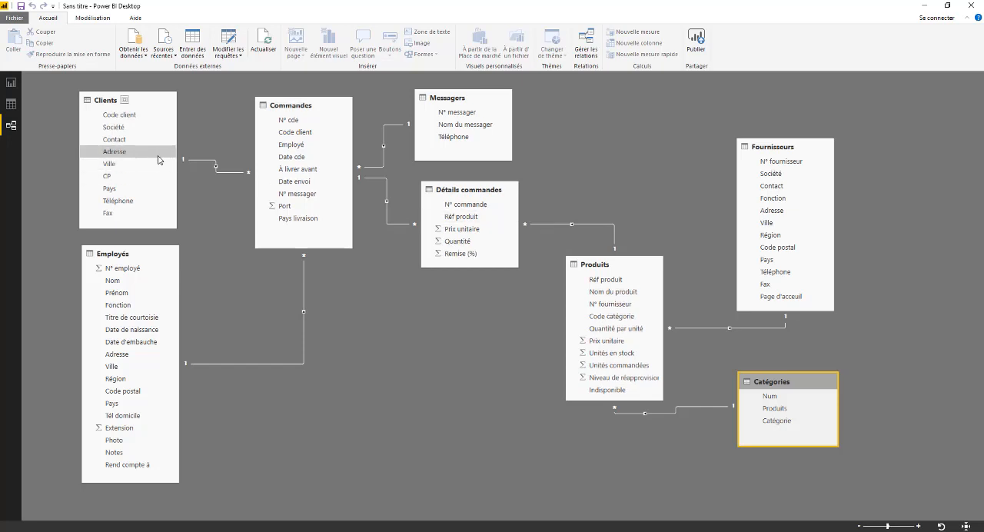
- Switch to the report view and create a table visual from the Produits field of Catégories on Page 1
click(11, 105)
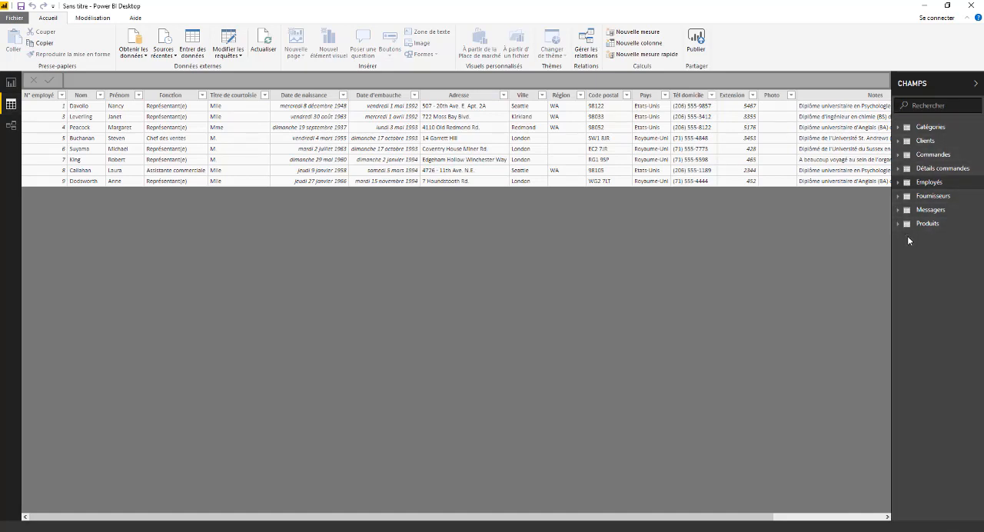
click(12, 82)
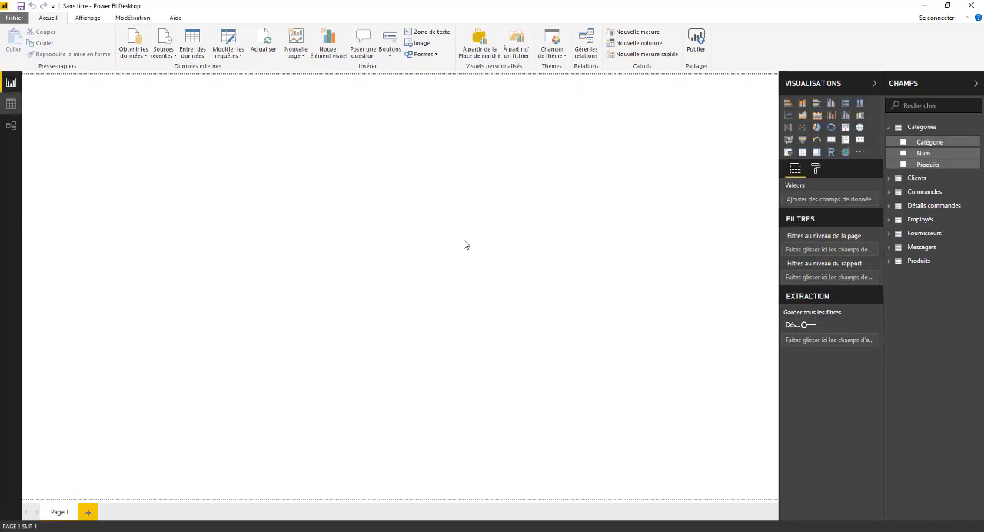
click(926, 127)
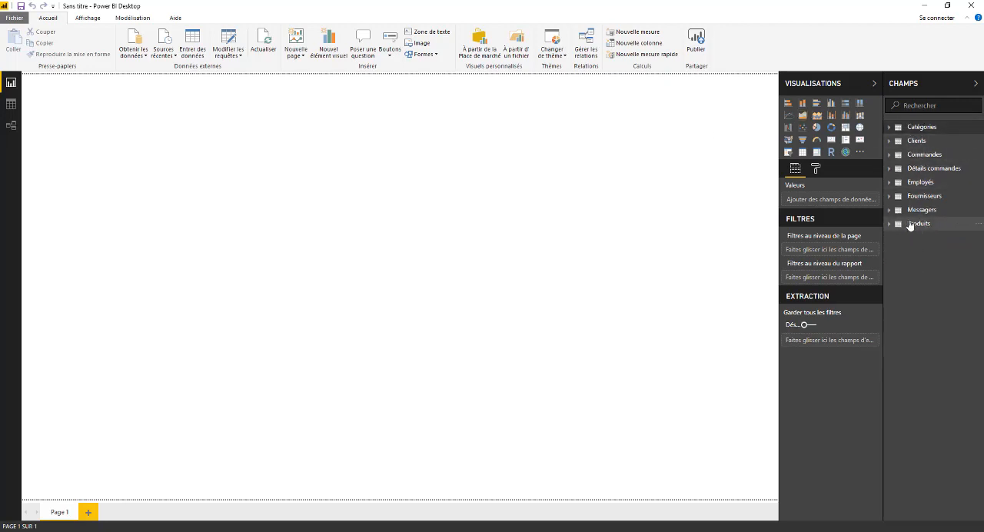
mouse_move(910, 224)
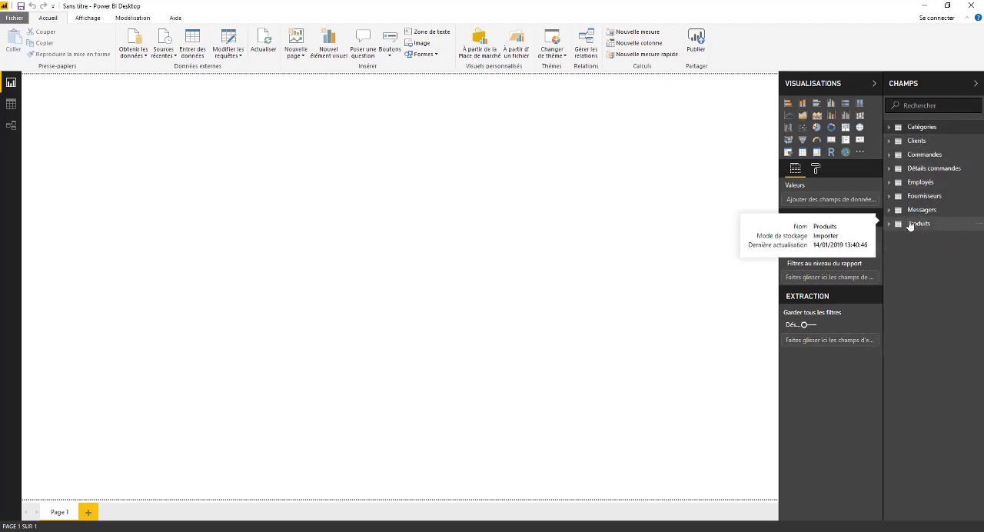
click(890, 129)
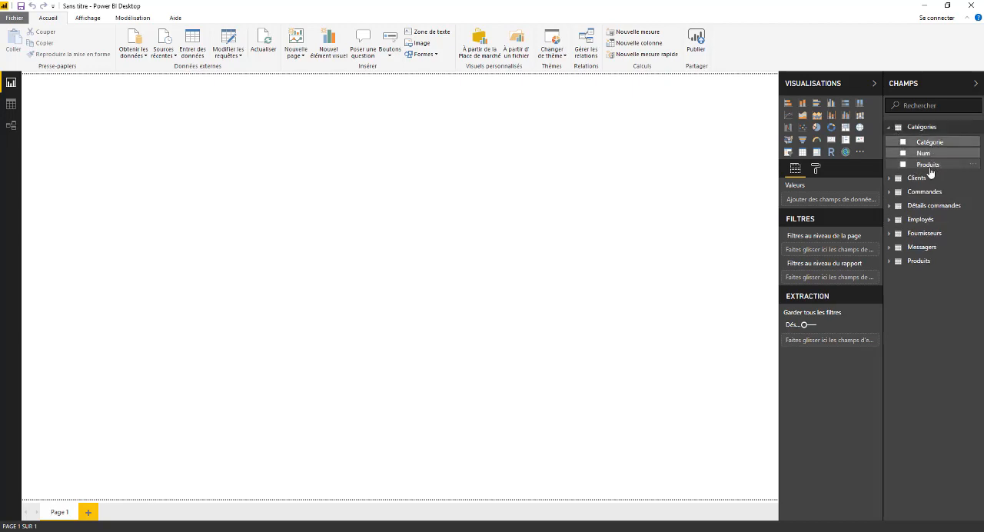
drag(931, 168, 98, 121)
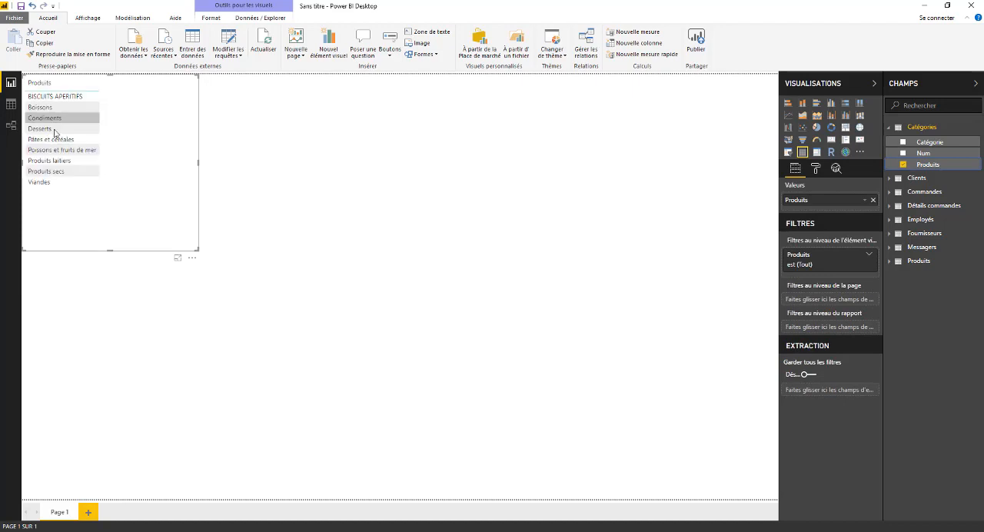
- Add the Quantité field of Détails commandes to the Produits table visual
click(889, 192)
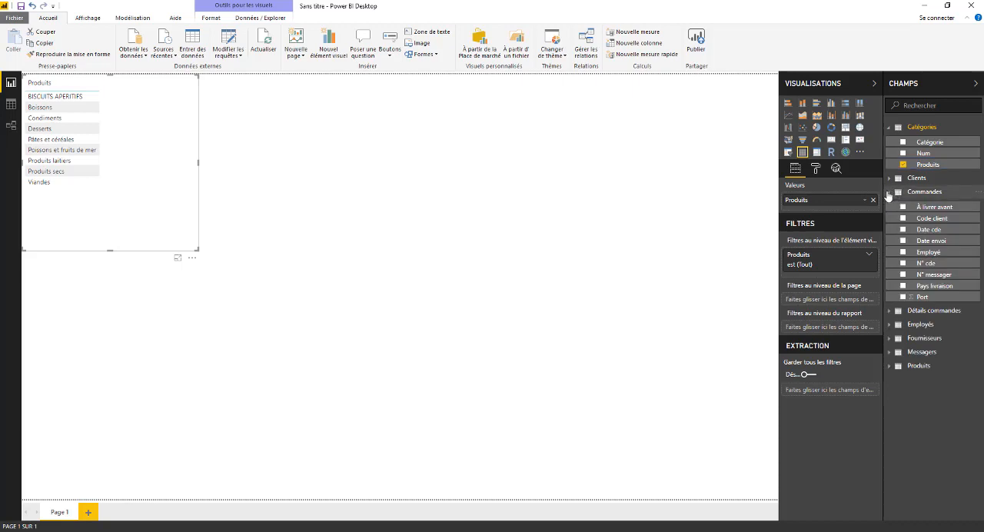
click(888, 193)
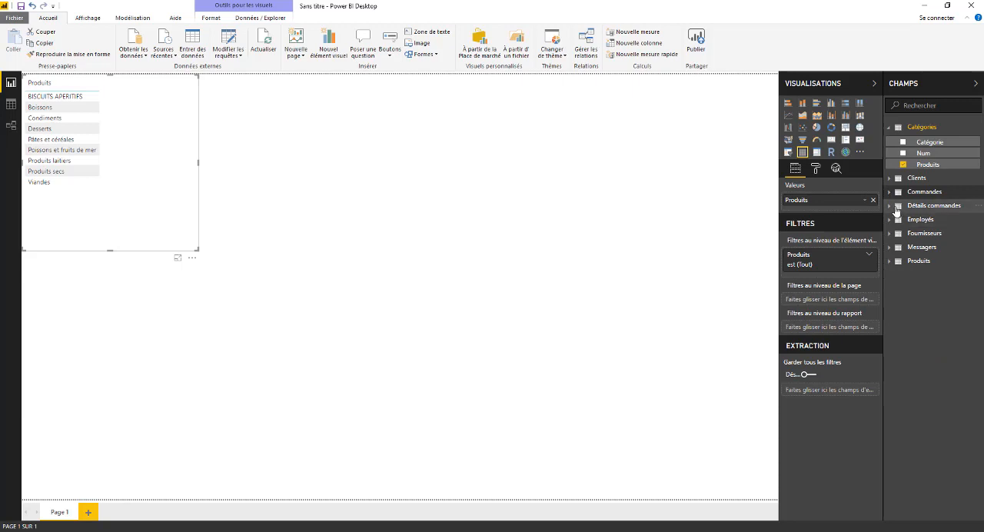
click(892, 207)
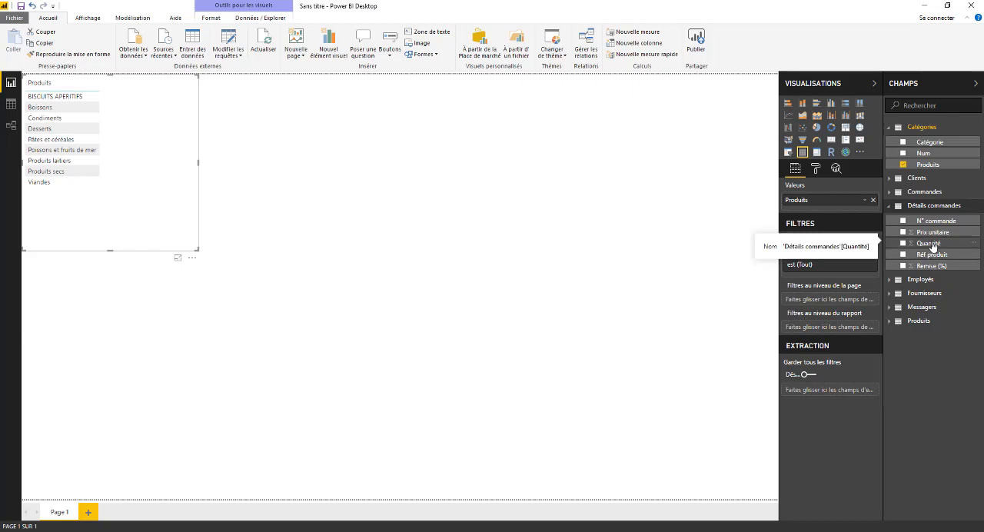
drag(933, 246, 162, 215)
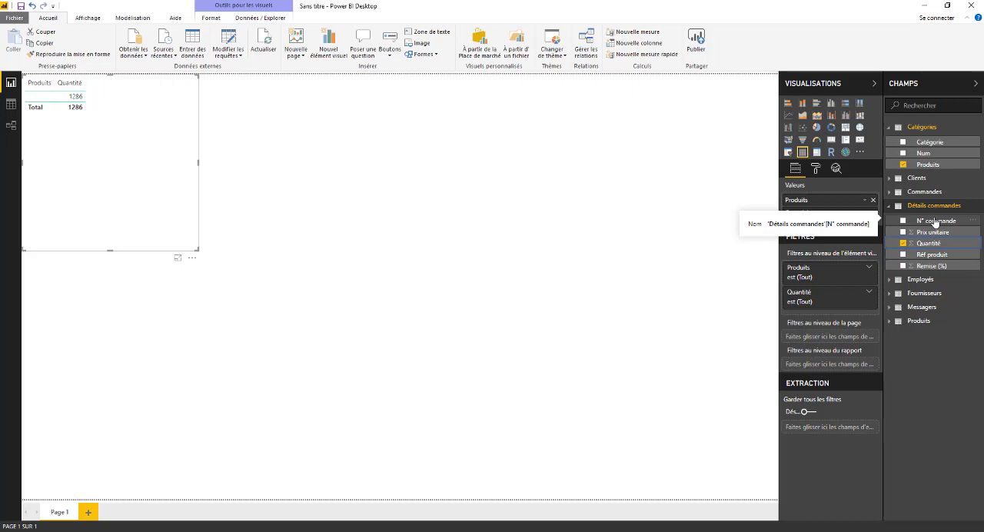
- Shrink the Produits table visual and create a taller table beside it from the Code client field of Commandes
click(890, 179)
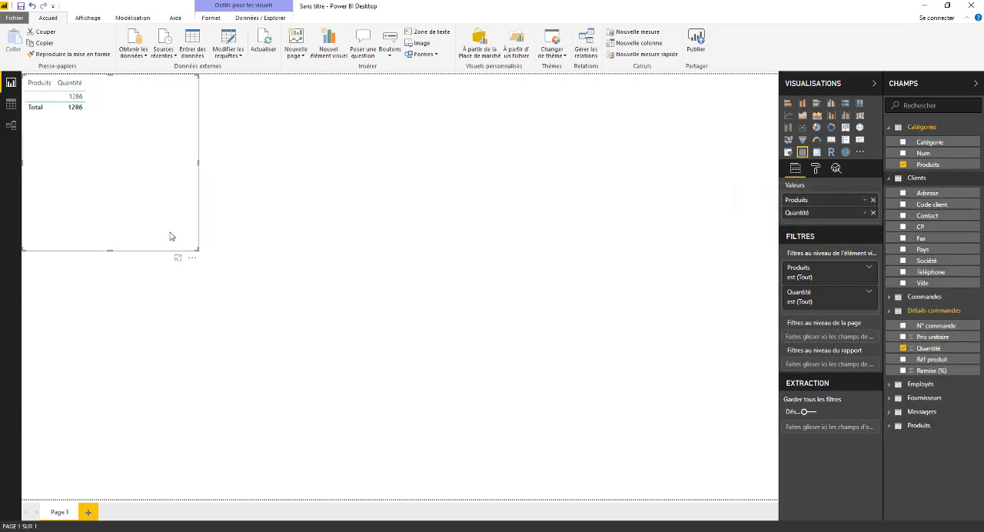
drag(197, 249, 177, 129)
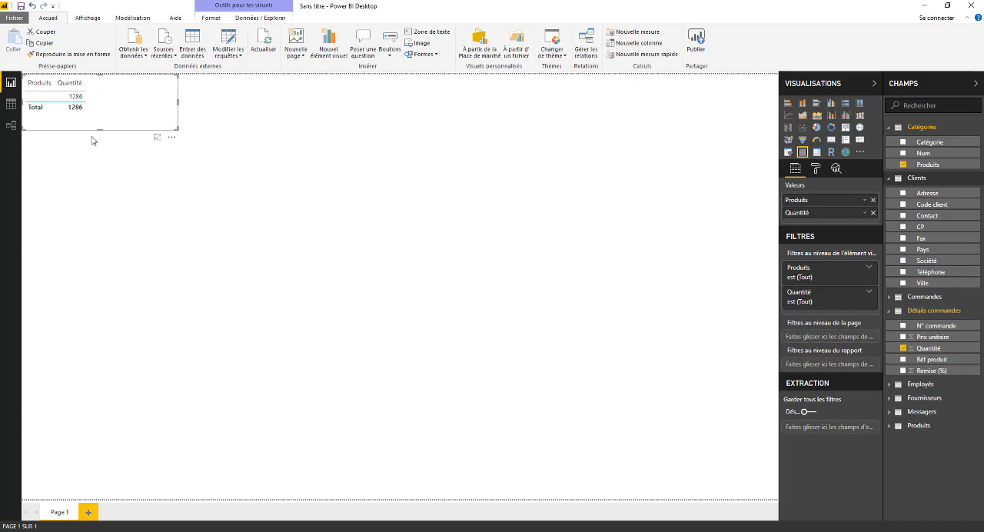
click(892, 297)
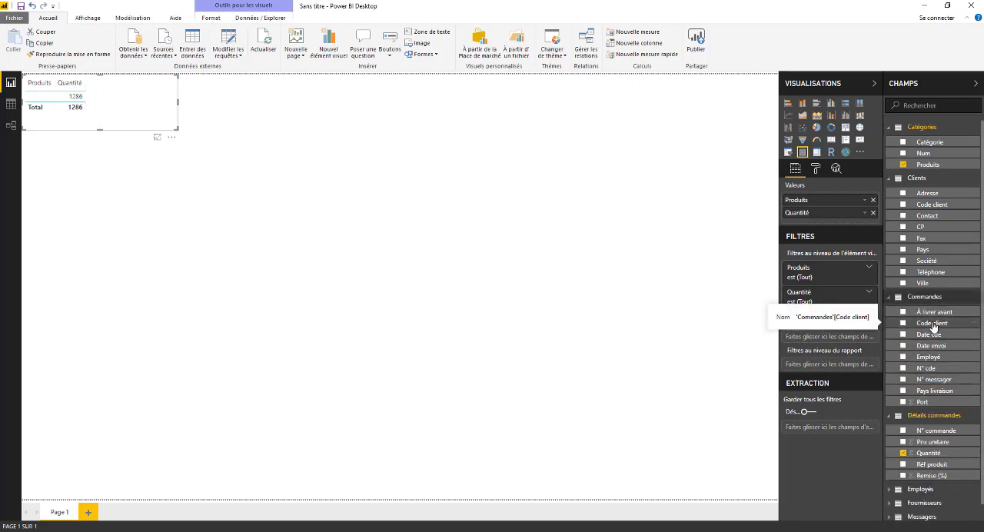
drag(940, 327, 293, 96)
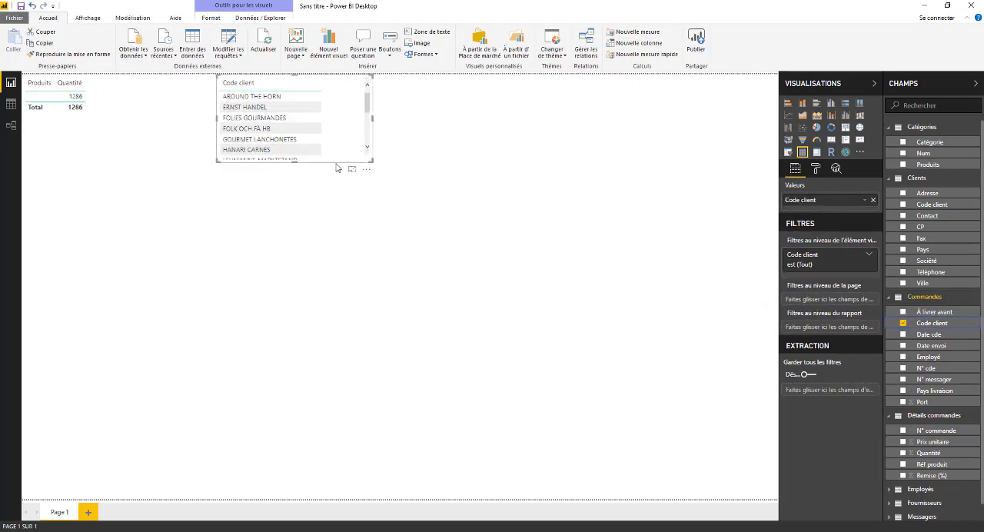
drag(292, 162, 298, 263)
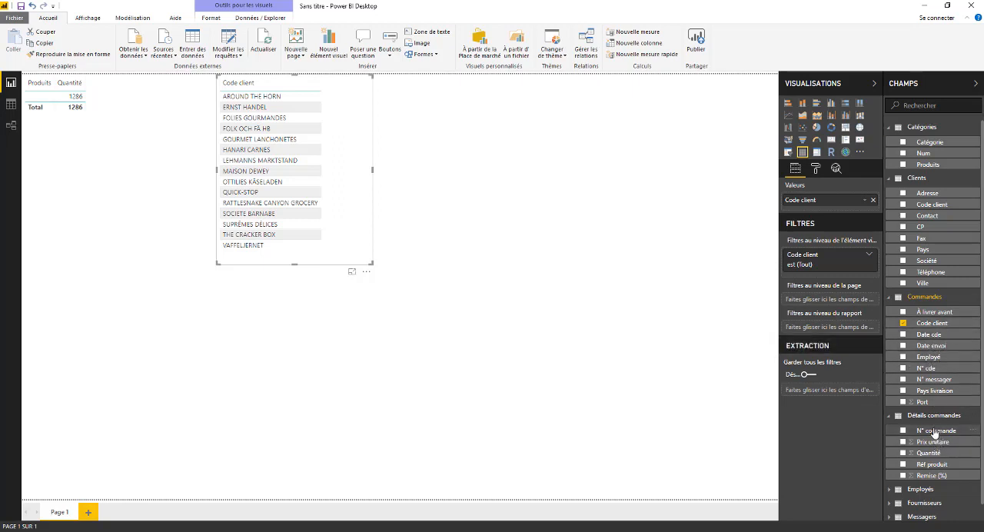
- Add the N° commande field of Détails commandes to the Code client table and widen the visual to fit both columns
drag(938, 433, 374, 139)
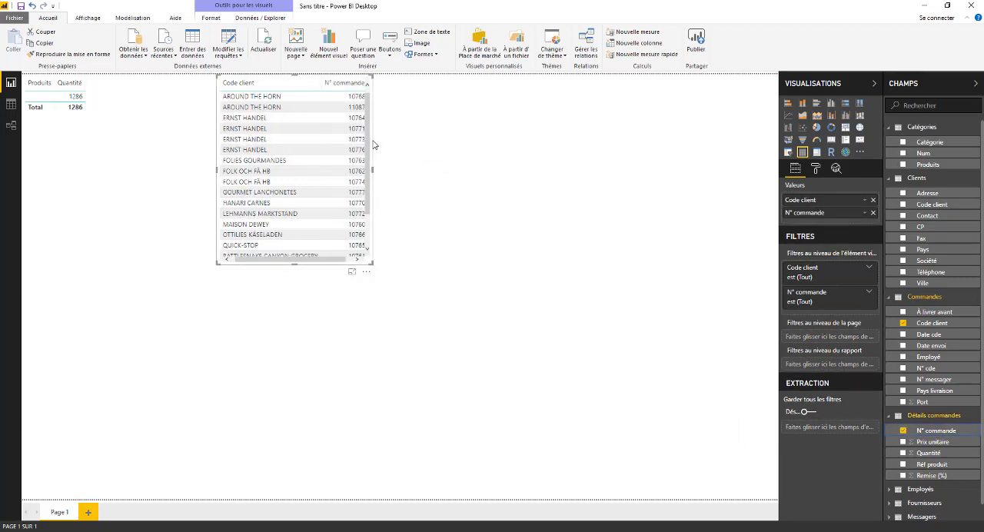
drag(374, 145, 379, 150)
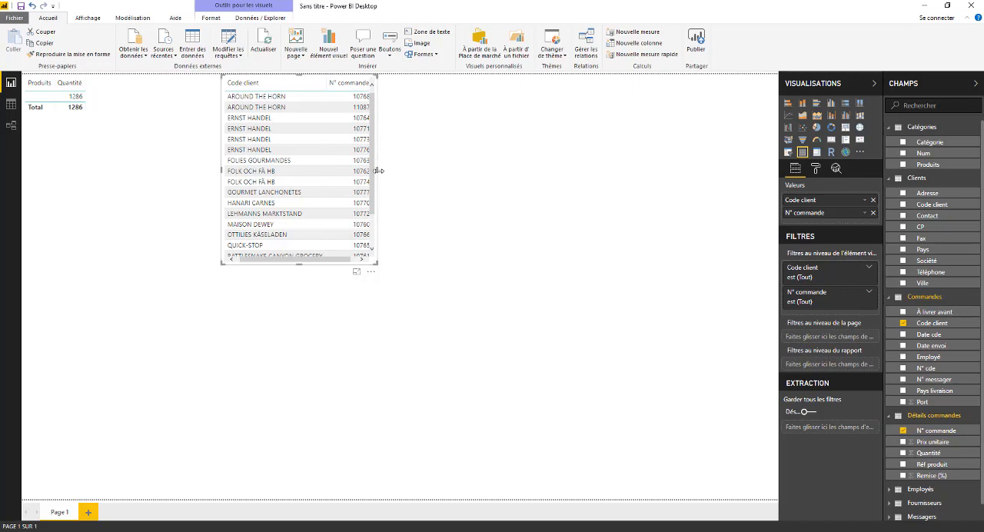
click(380, 175)
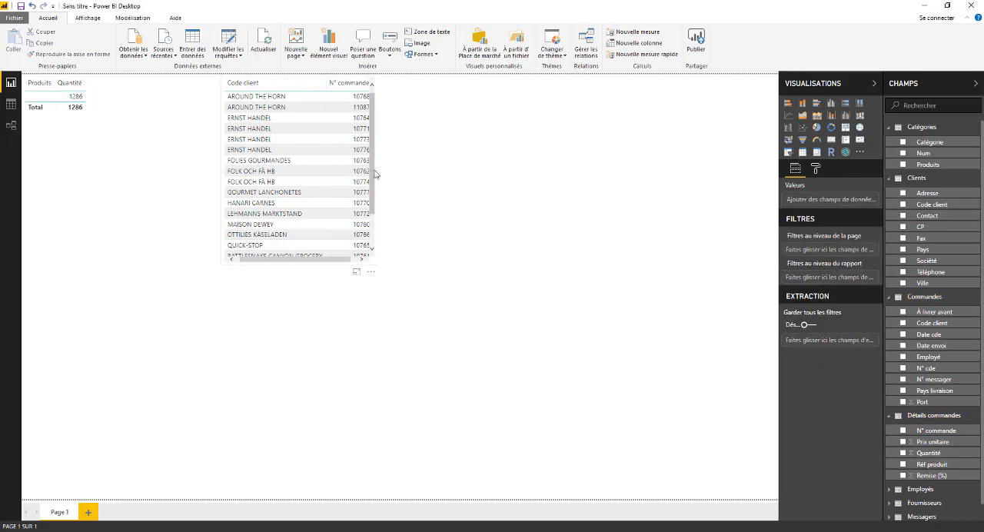
click(376, 173)
drag(378, 171, 459, 178)
drag(417, 172, 419, 172)
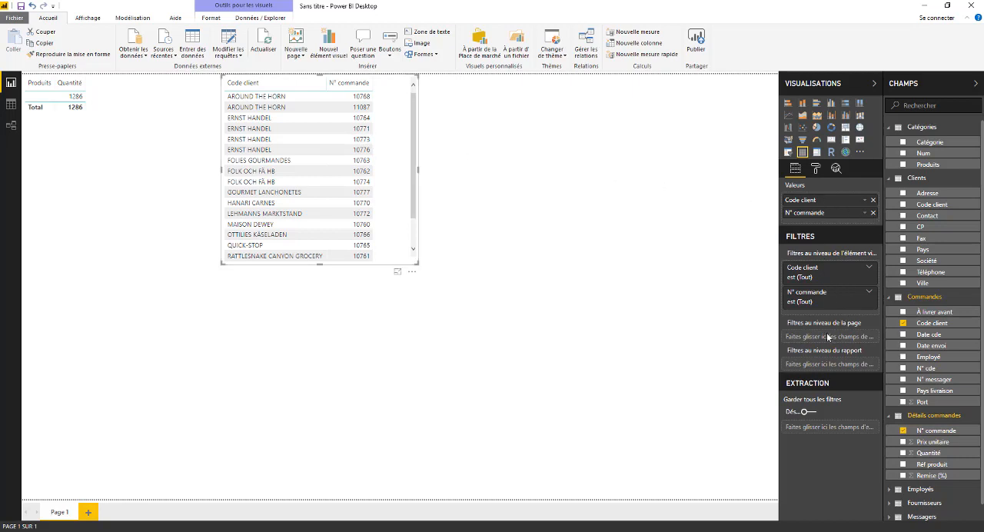
- Check the N° commande filter options and move the Code client table closer to the Produits table
click(870, 293)
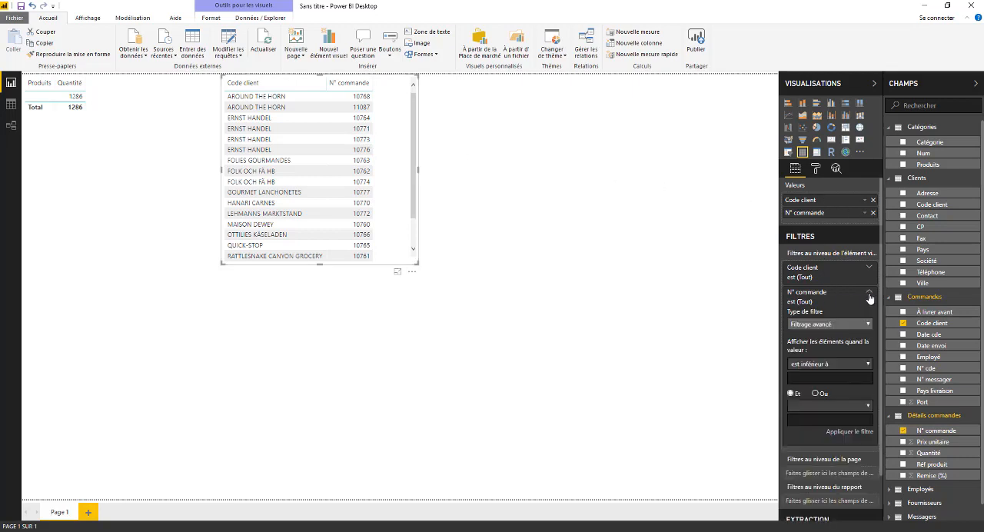
click(869, 296)
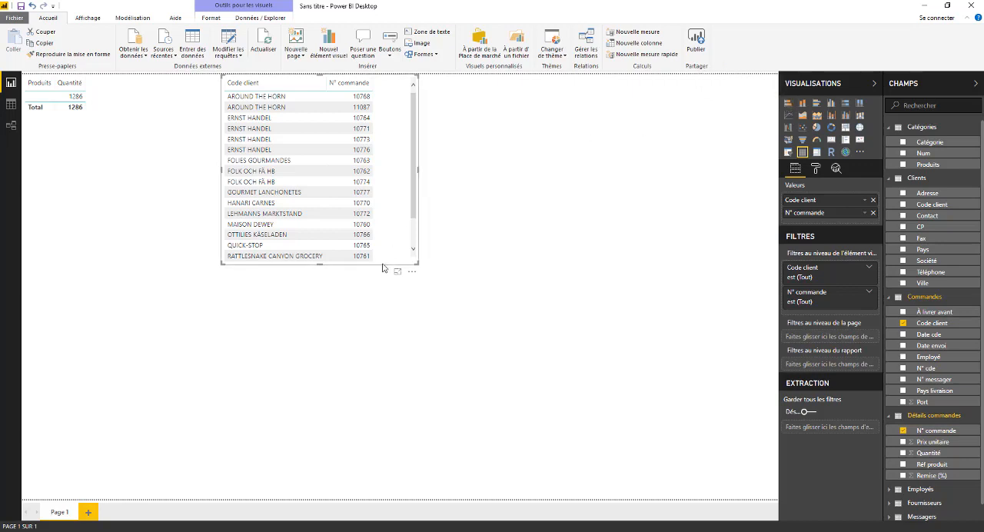
drag(384, 263, 290, 259)
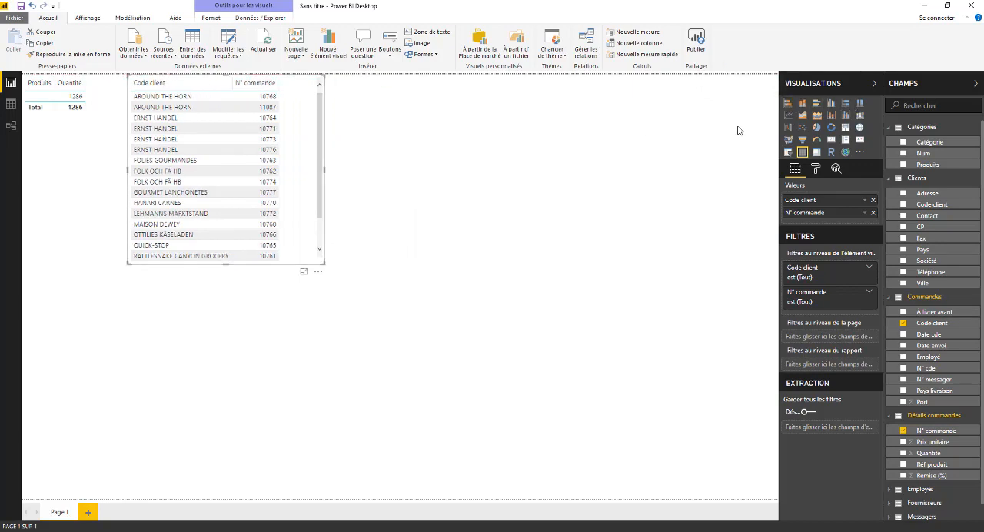
click(618, 154)
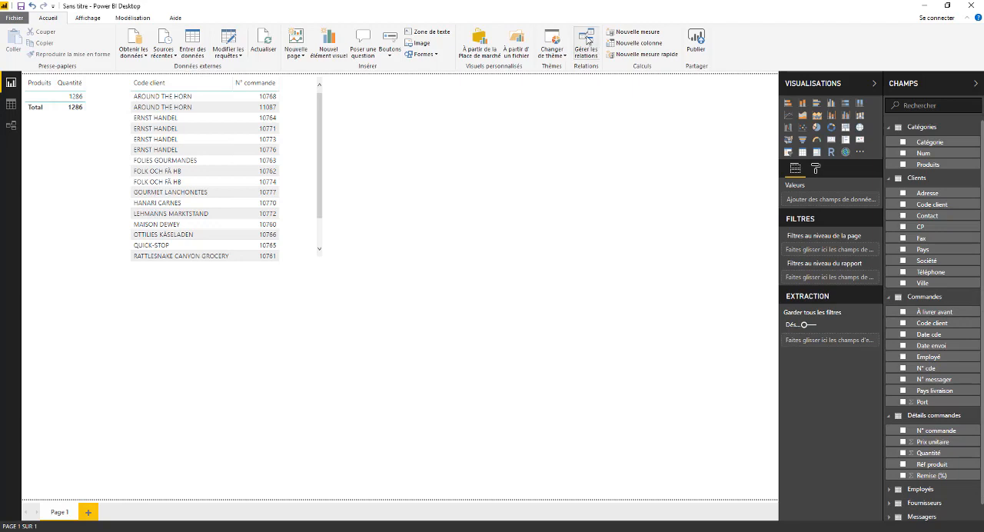
- Review the table relationships in the Gérer les relations list and the model diagram, and return to the report view
click(586, 42)
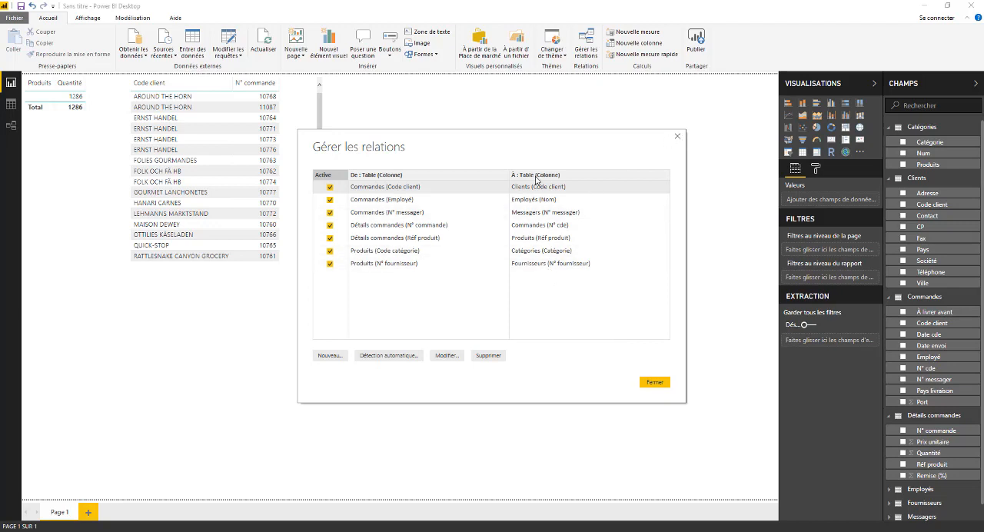
click(677, 138)
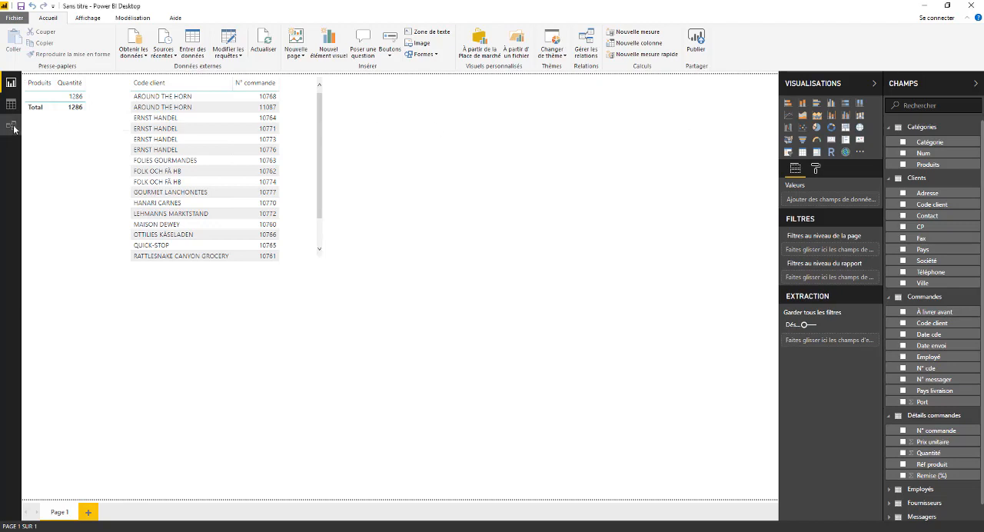
click(10, 125)
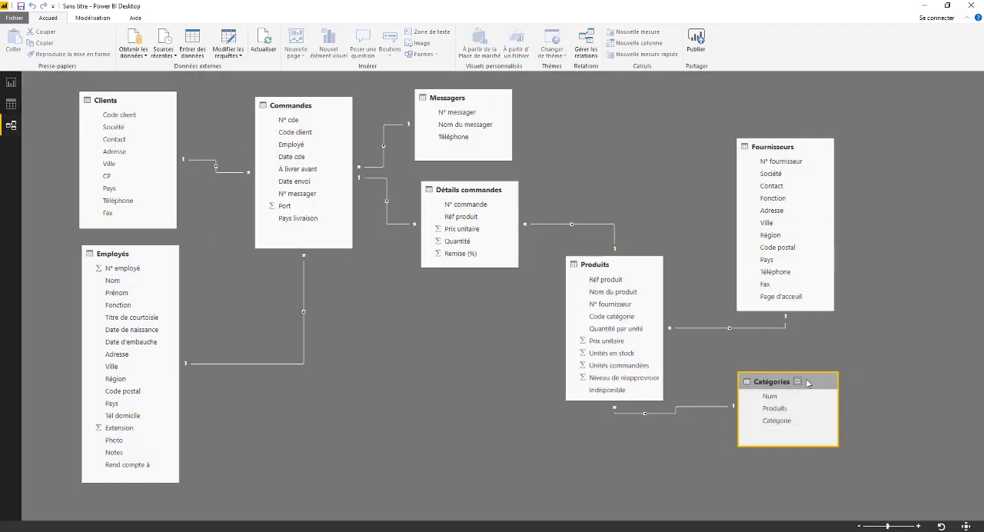
drag(824, 386, 822, 381)
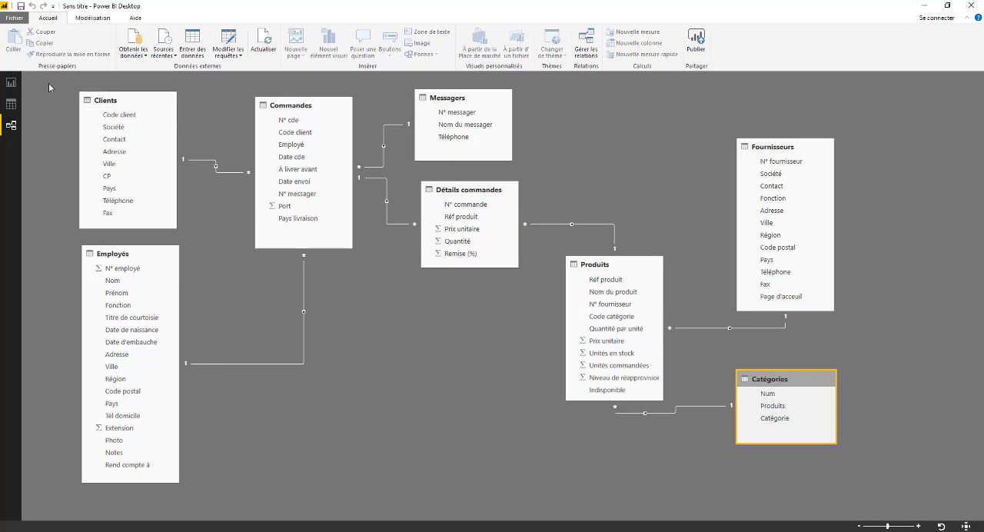
click(10, 82)
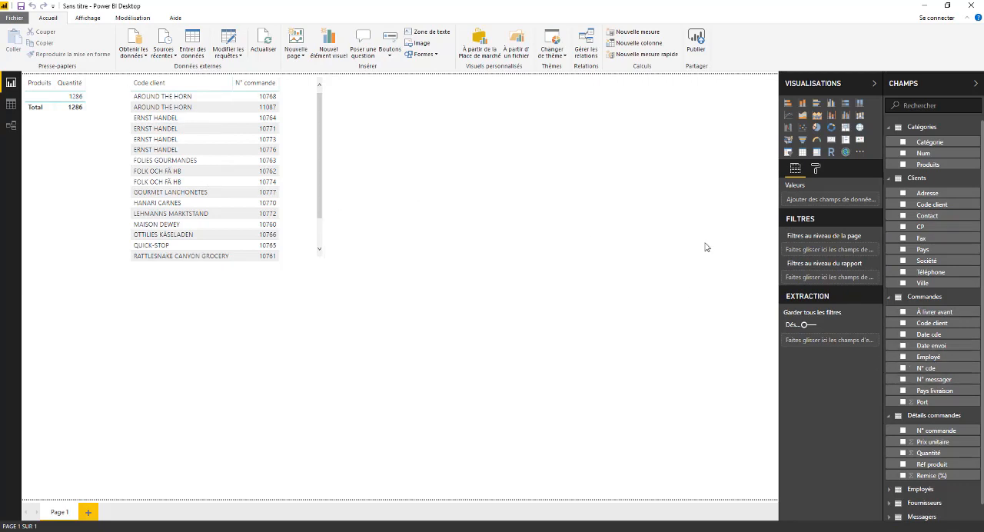
- Create another table visual from Code client of Commandes, with Prix unitaire and Quantité of Détails commandes added
scroll(931, 320, down, 1)
scroll(930, 310, up, 1)
scroll(929, 301, down, 1)
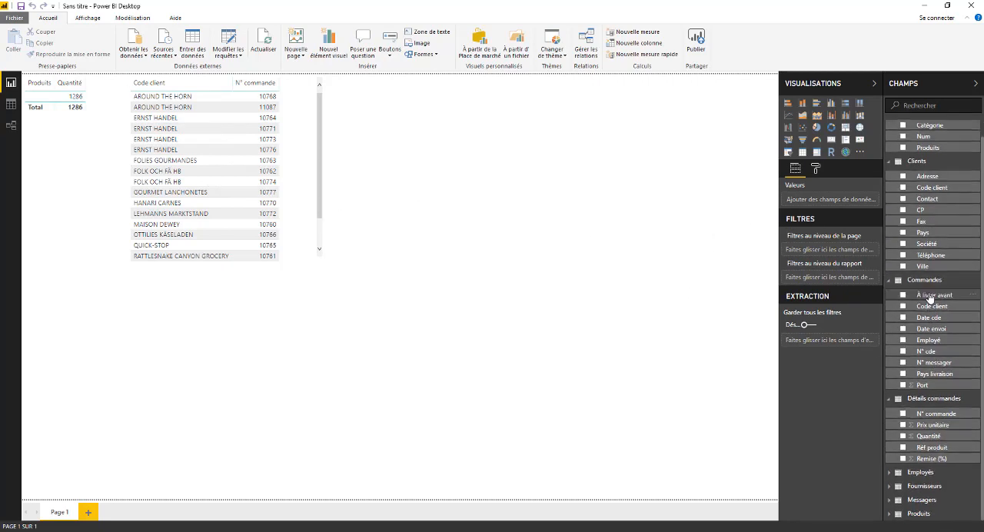
scroll(930, 299, up, 1)
scroll(930, 298, down, 1)
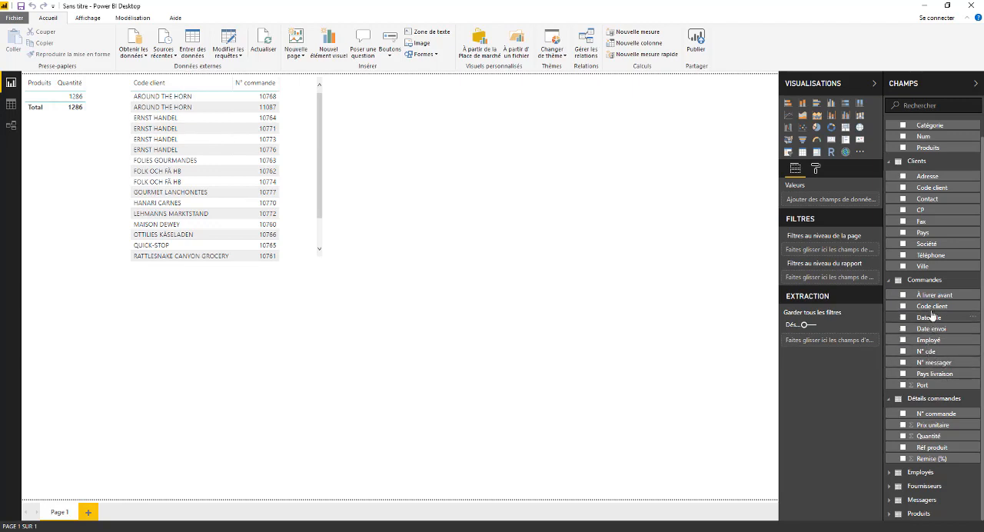
drag(931, 305, 480, 140)
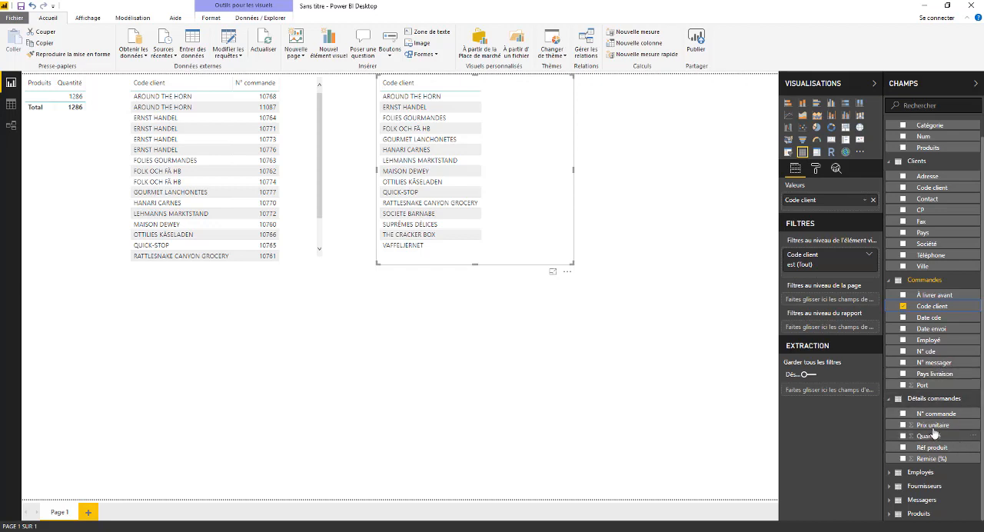
drag(935, 430, 537, 126)
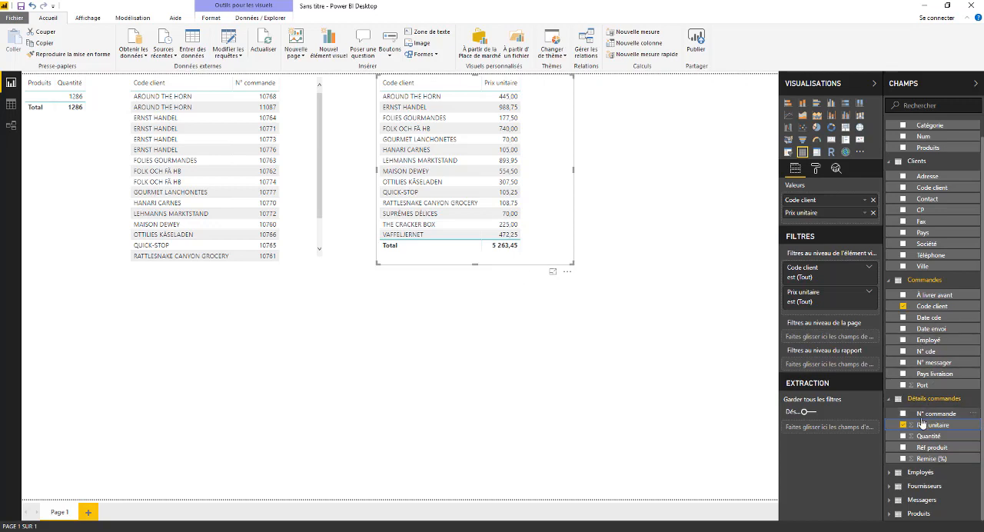
drag(926, 435, 546, 126)
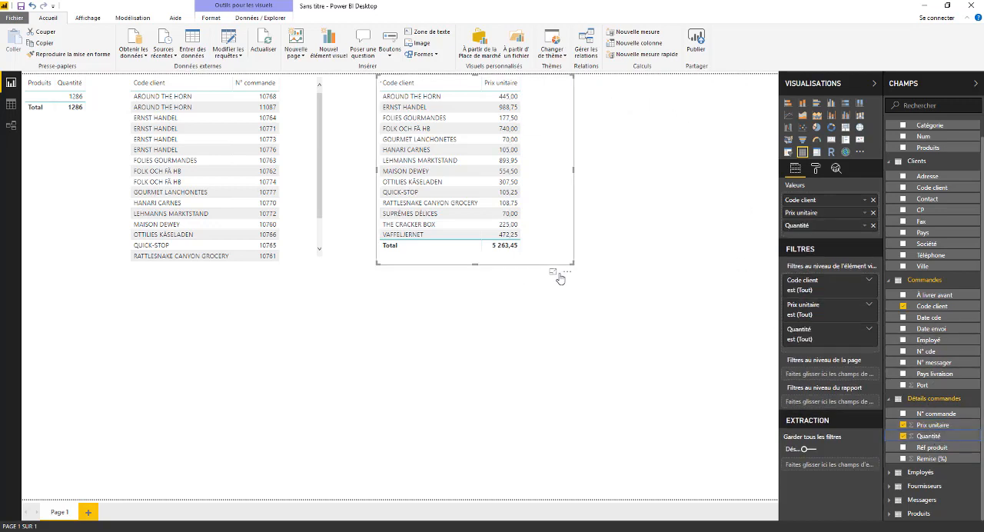